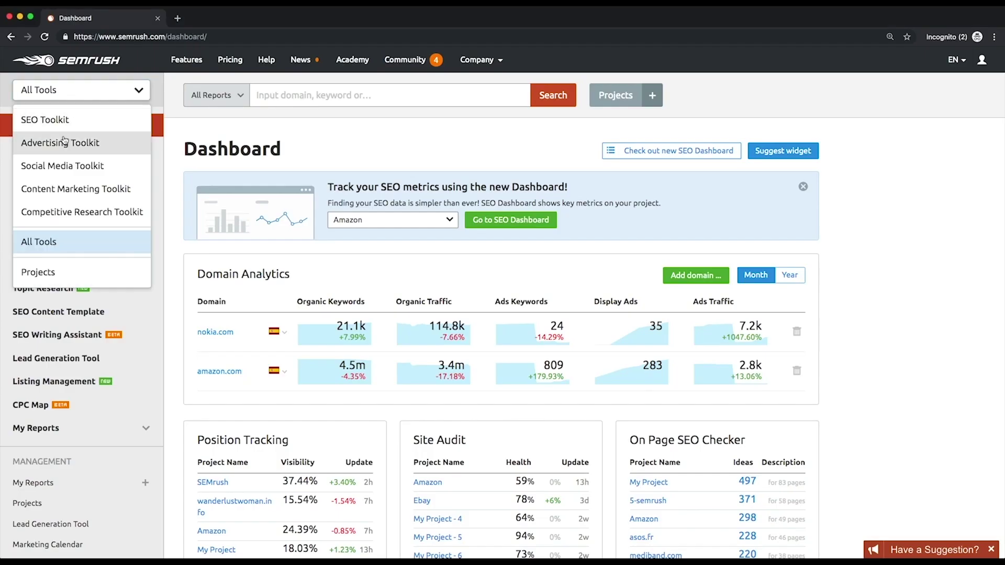
# In the Content Marketing Toolkit's Post Tracking, start tracking for 1-nytimes.com and paste the Nike article URL
pyautogui.click(51, 194)
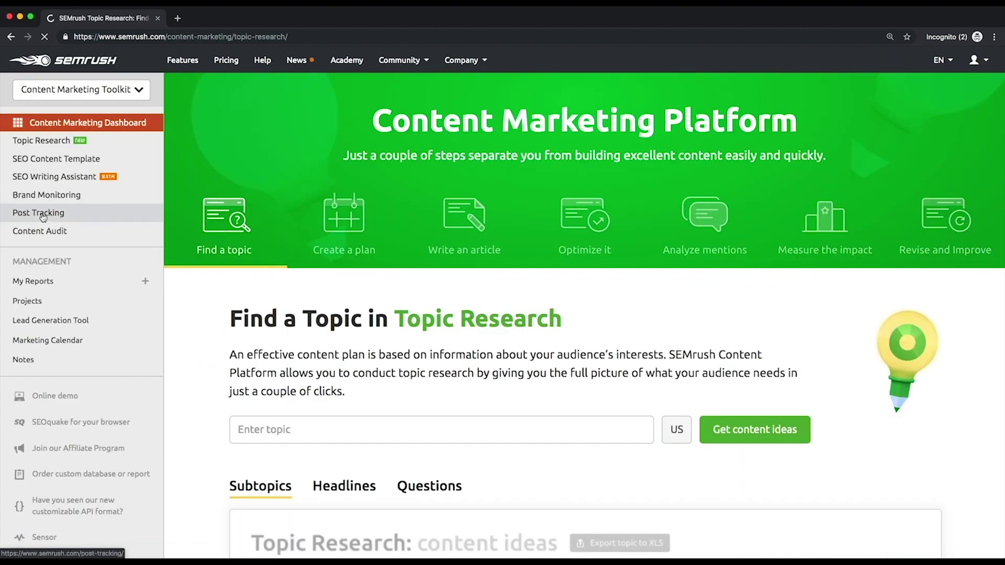
pyautogui.click(43, 216)
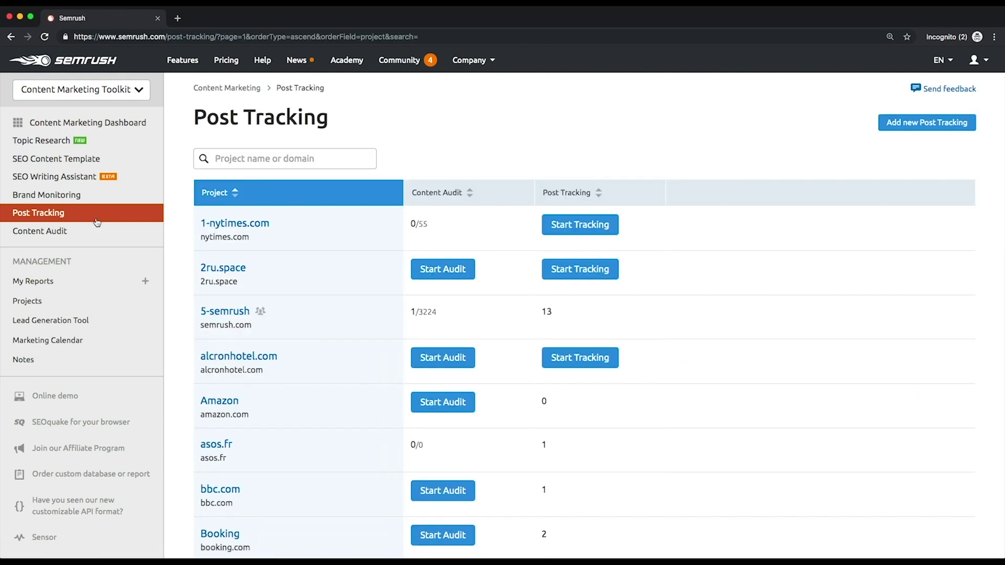
pyautogui.click(568, 231)
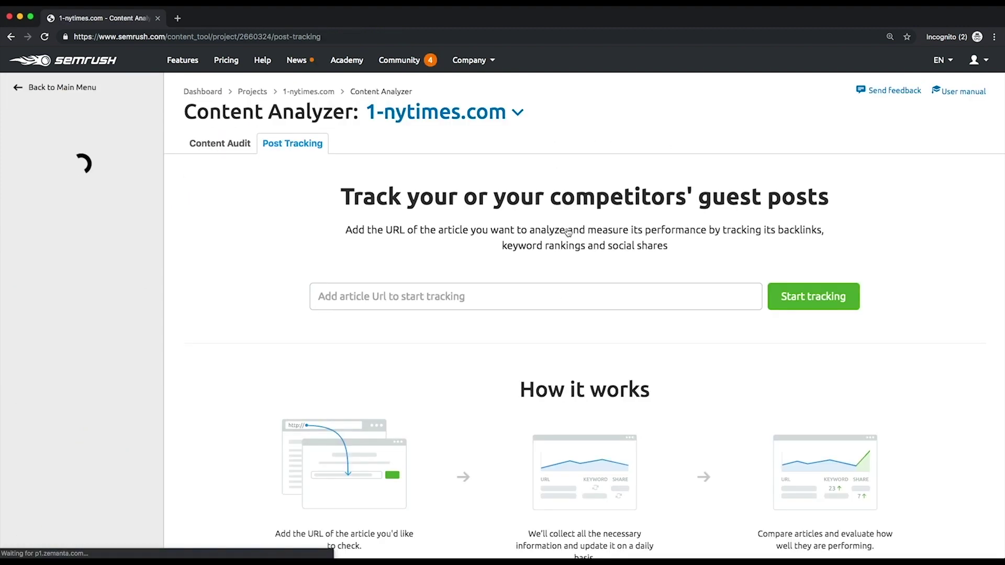
pyautogui.click(405, 294)
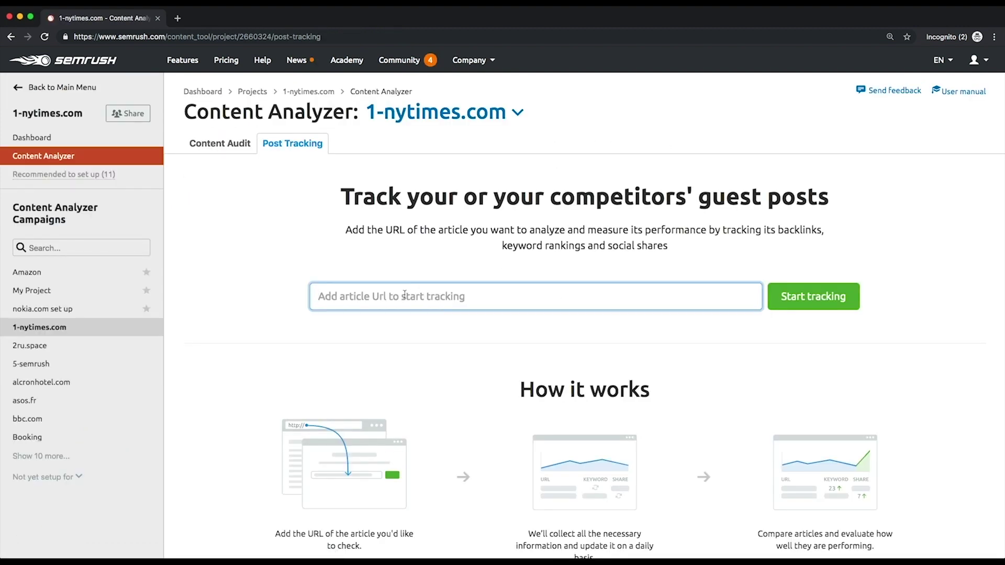
pyautogui.write('https://news.nike.com/news/nike-giannis-antetokounmpo-zoom-freak-1-official-images-and-release-date')
# Start tracking the Nike article, then add the CNN business media article too
pyautogui.click(796, 296)
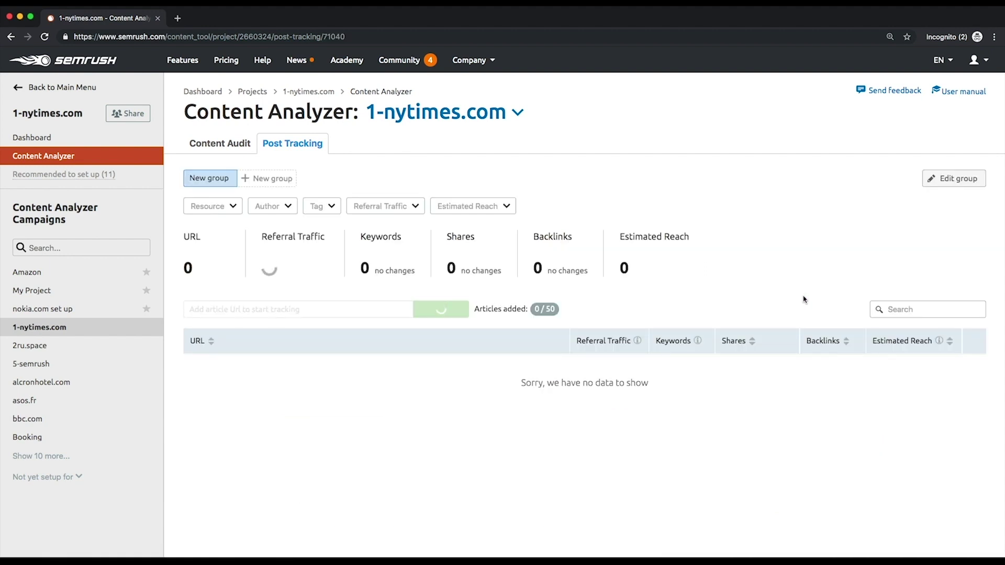
pyautogui.click(283, 312)
pyautogui.write('https://edition.cnn.com/business/media')
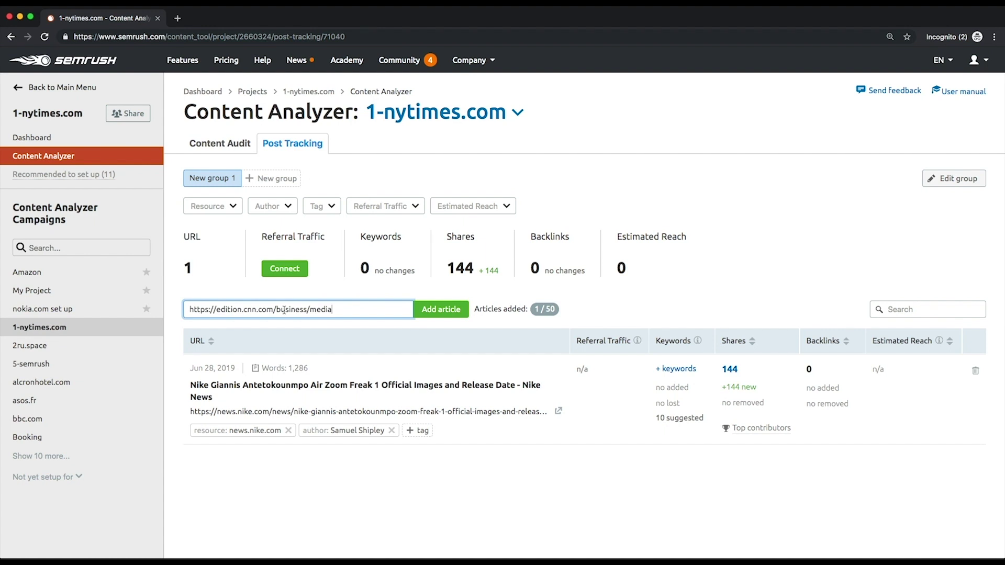
pyautogui.press('Return')
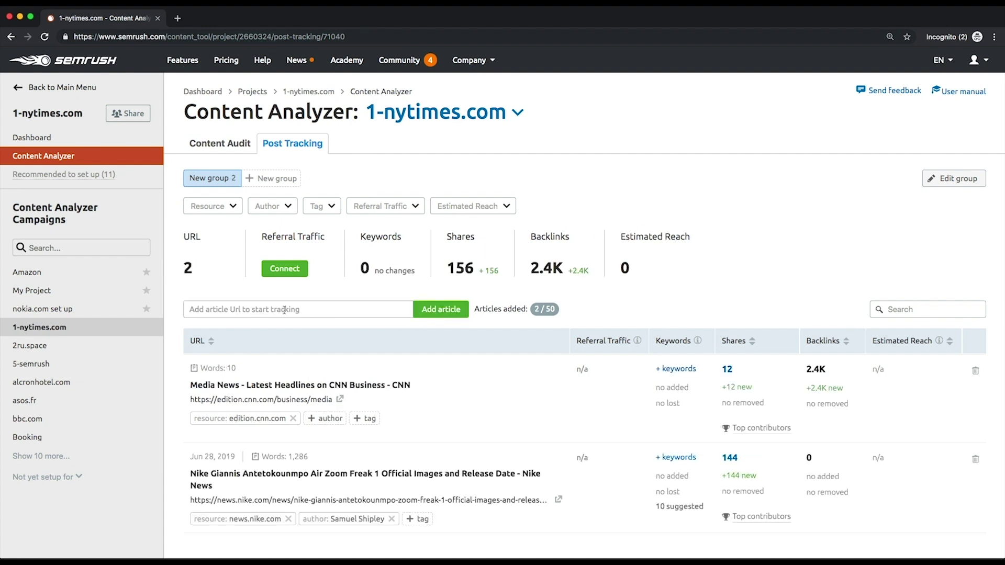
# Track five suggested Nike keywords, including giannis shoes release, giannis antetokounmpo and greek freak 1 nike
pyautogui.scroll(-2, 639, 399)
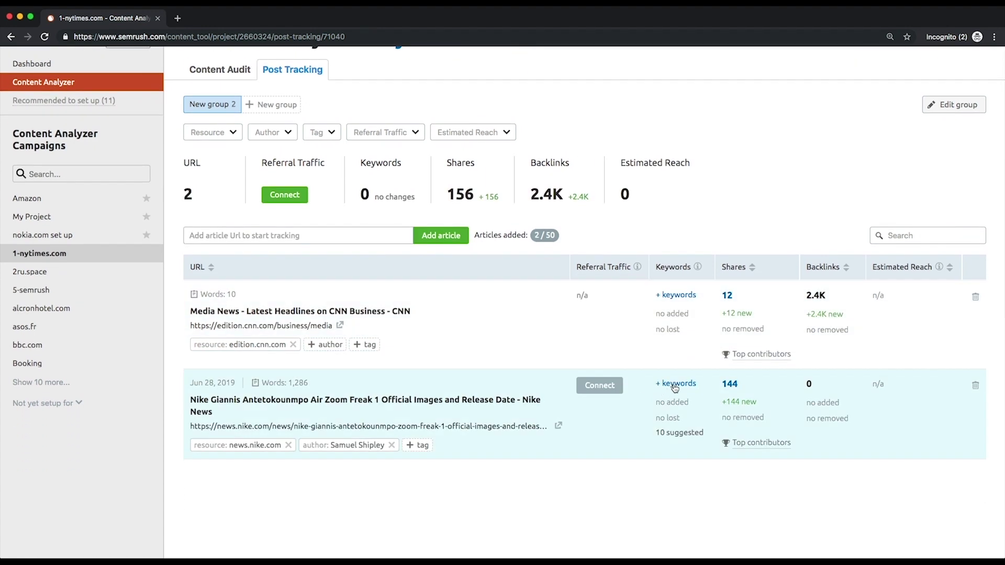
pyautogui.click(674, 384)
pyautogui.scroll(-2, 675, 388)
pyautogui.scroll(-2, 675, 389)
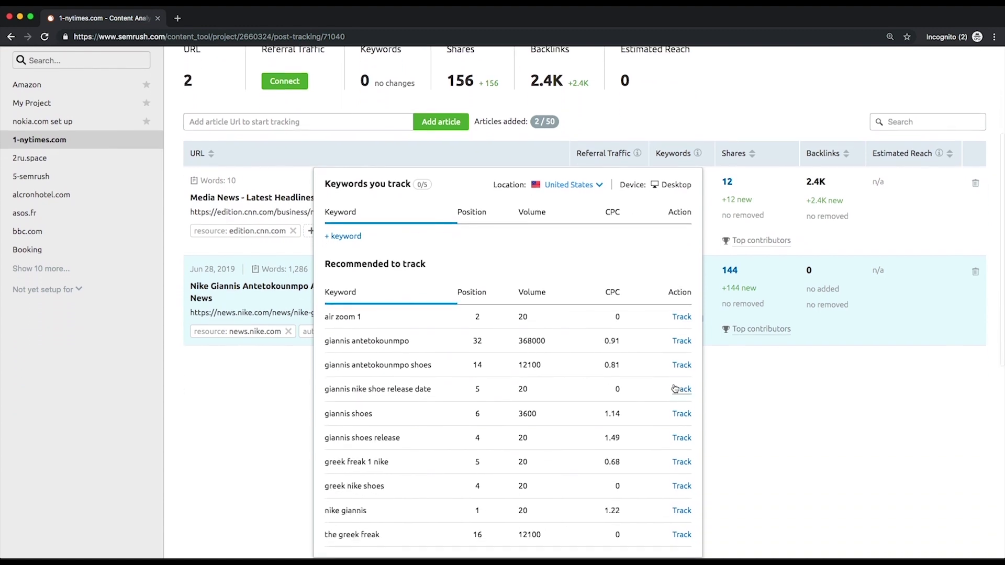
pyautogui.click(676, 389)
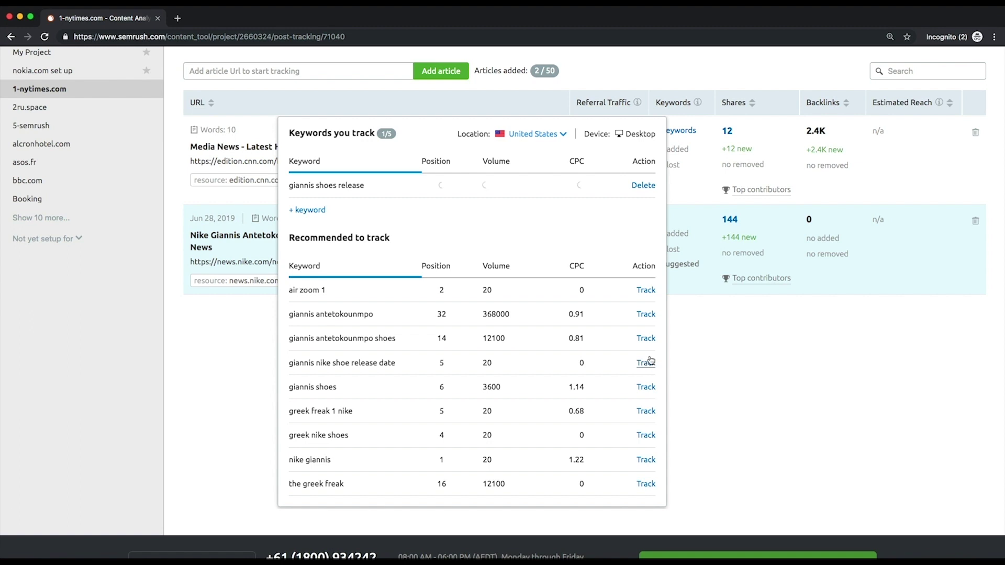
pyautogui.click(646, 339)
pyautogui.click(645, 340)
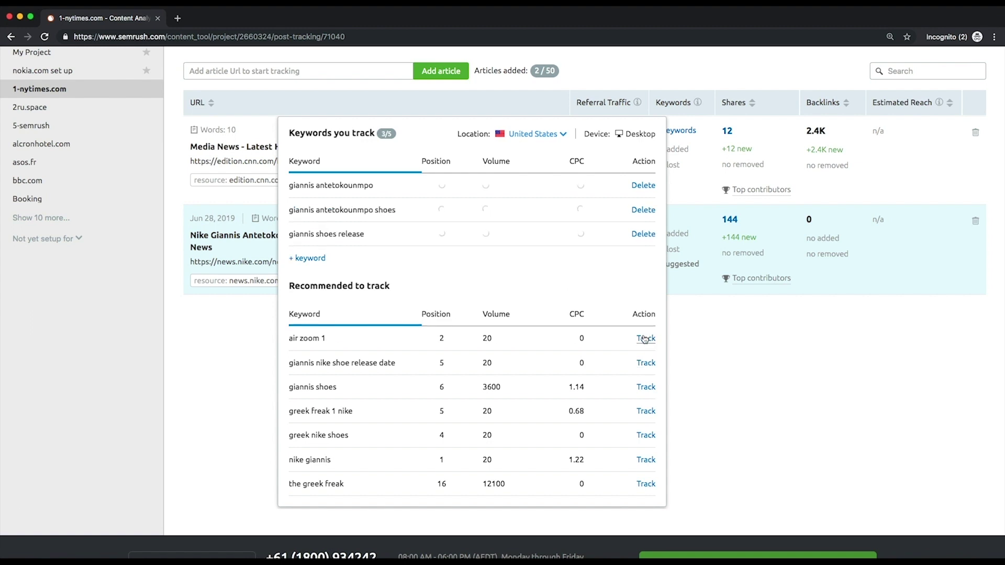
pyautogui.click(646, 389)
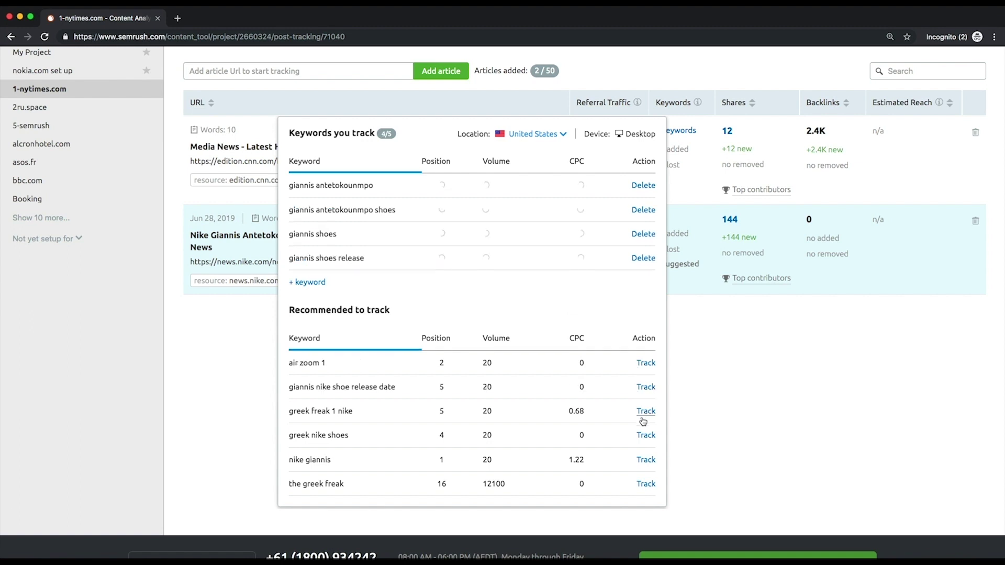
pyautogui.click(646, 412)
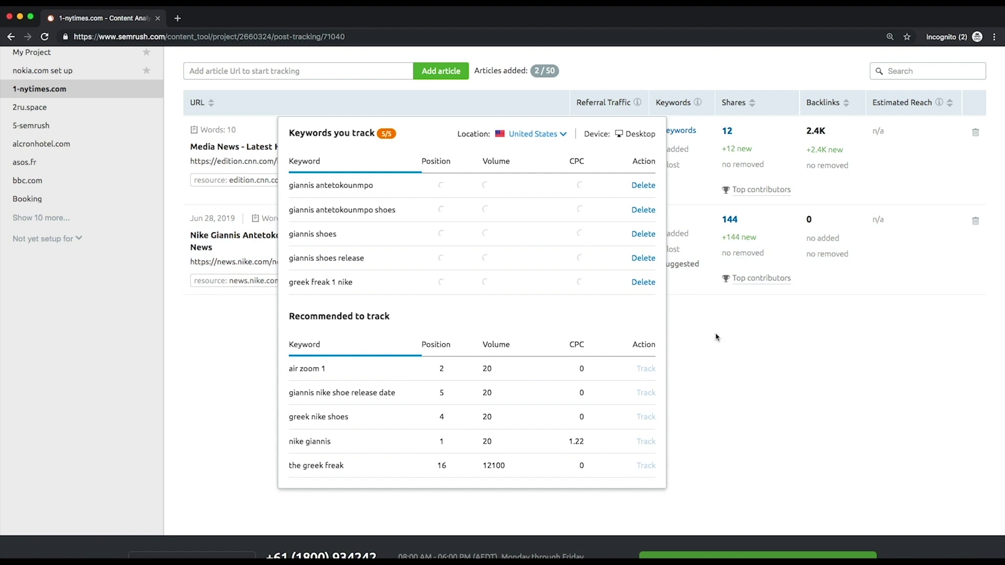
pyautogui.scroll(3, 671, 389)
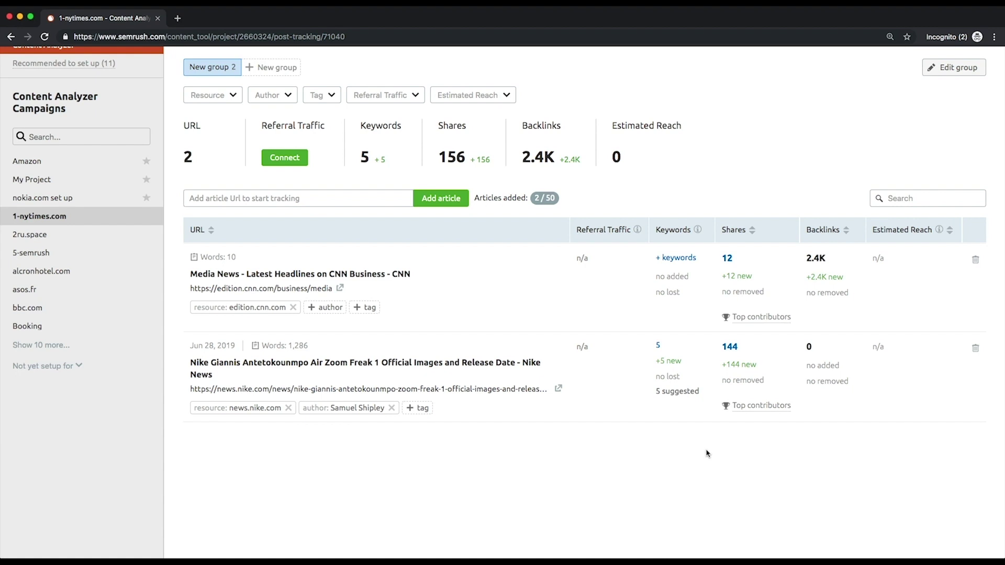
pyautogui.scroll(2, 707, 453)
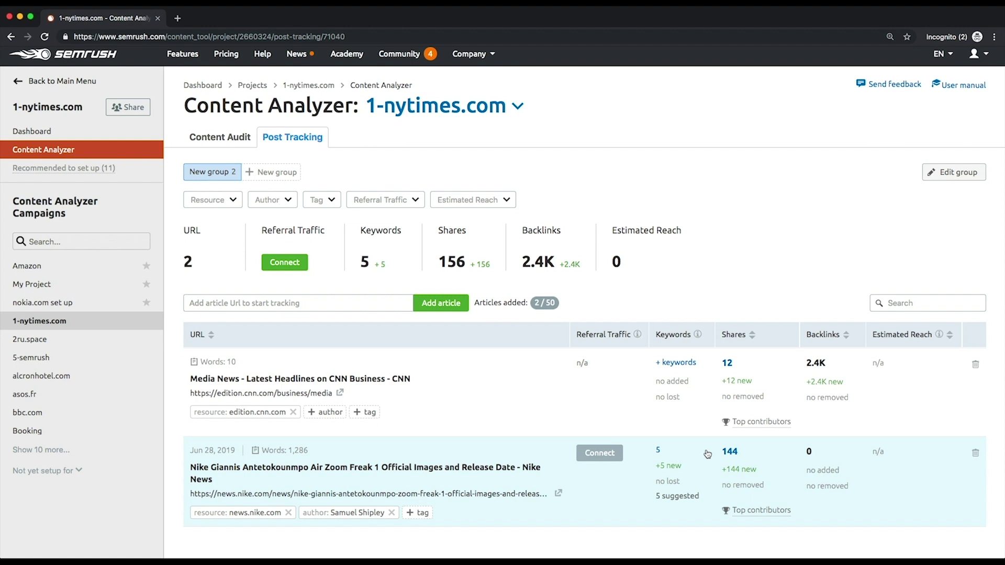
pyautogui.click(754, 511)
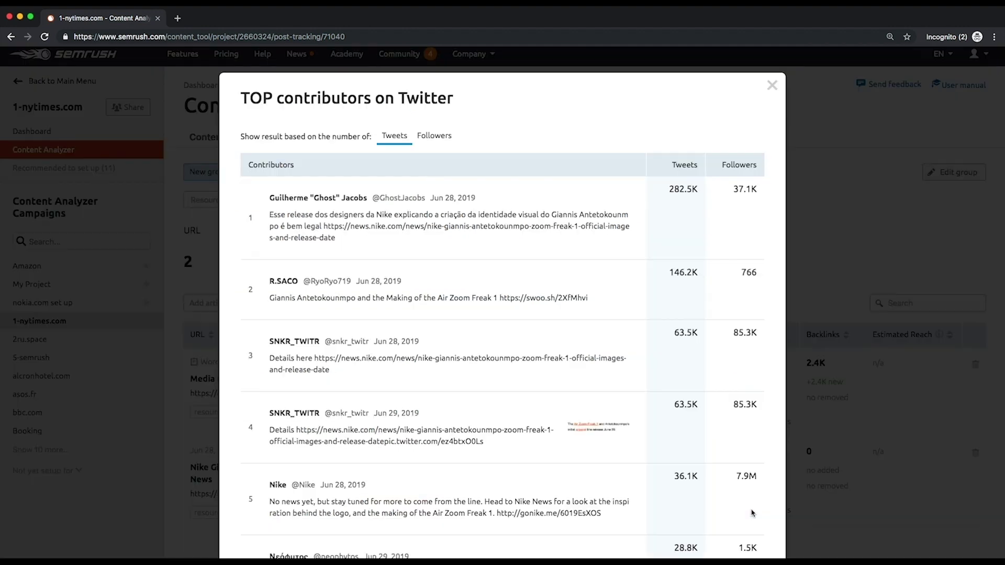
pyautogui.scroll(-5, 690, 431)
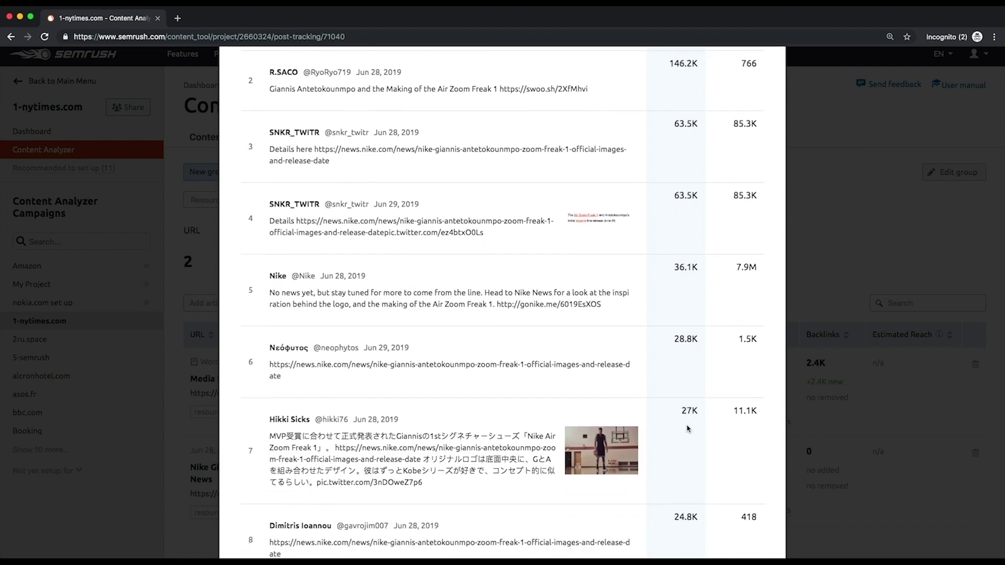
pyautogui.scroll(-8, 687, 429)
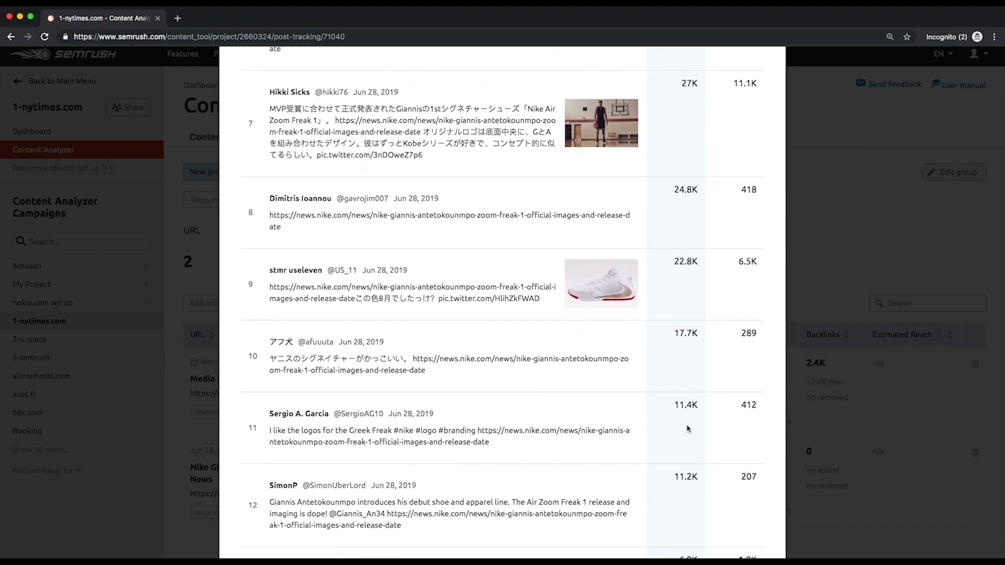
pyautogui.scroll(-2, 687, 429)
pyautogui.scroll(-4, 687, 429)
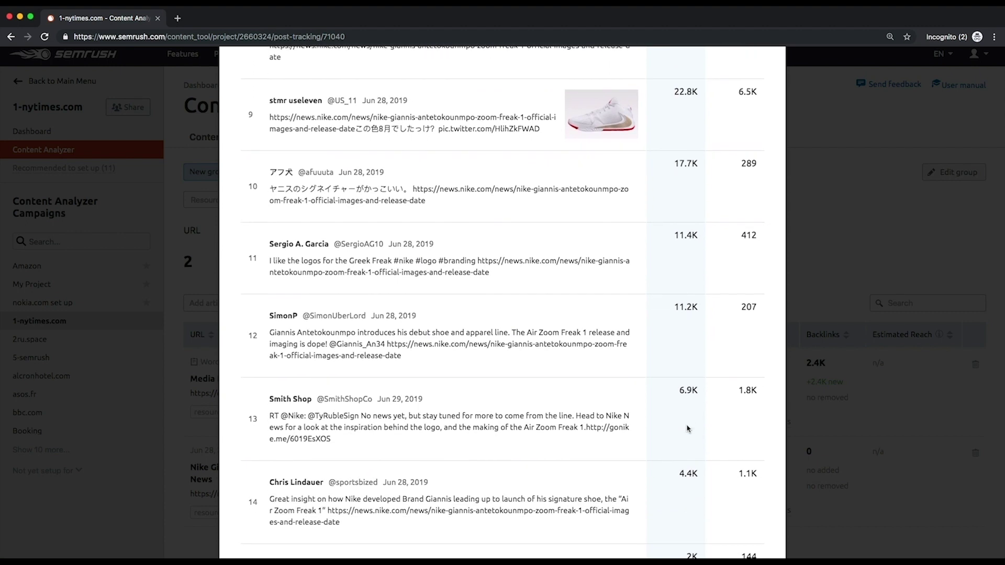
pyautogui.scroll(-1, 687, 429)
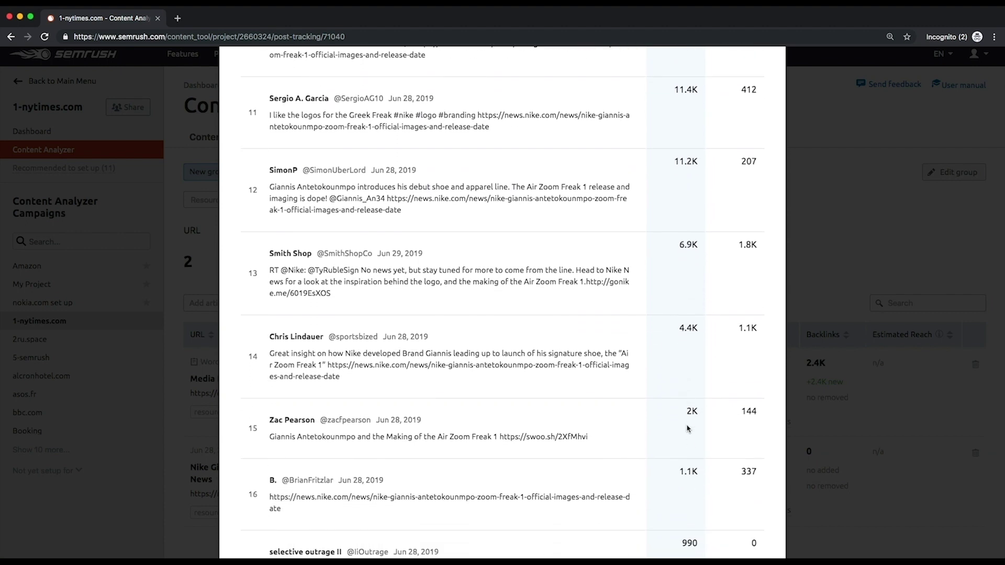
pyautogui.click(851, 417)
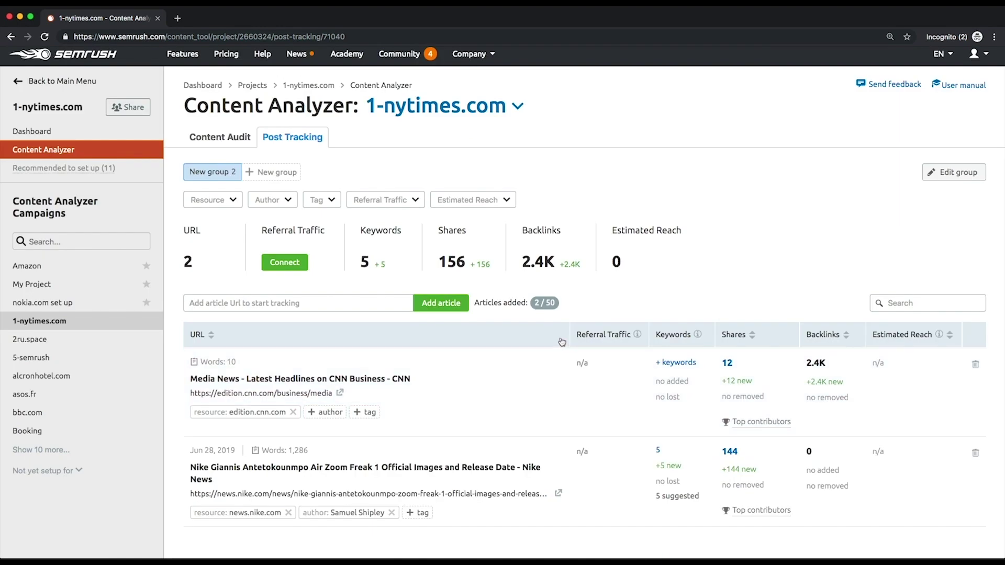
# Open Topic Research from the Content Marketing Toolkit sidebar
pyautogui.scroll(1, 562, 342)
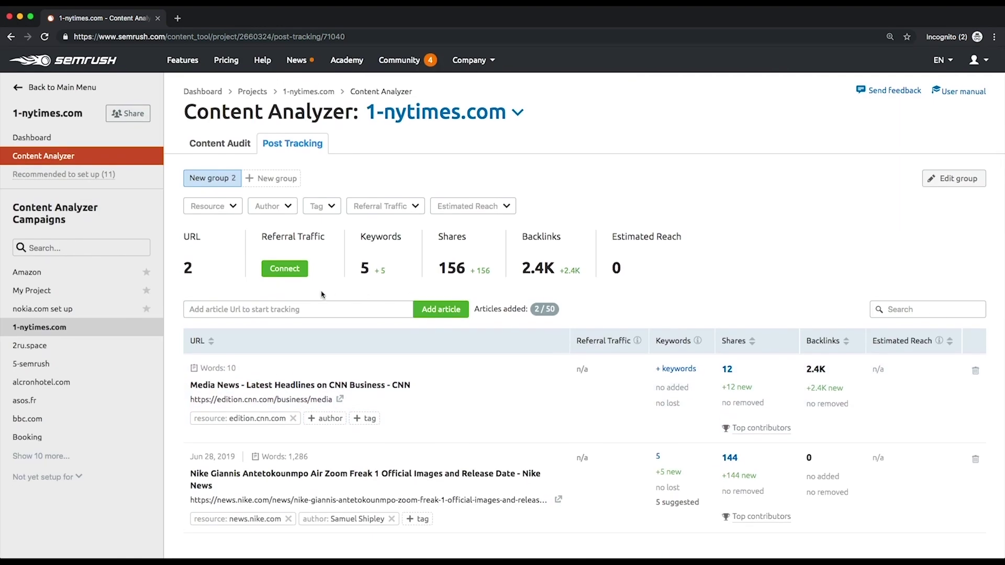
pyautogui.click(270, 178)
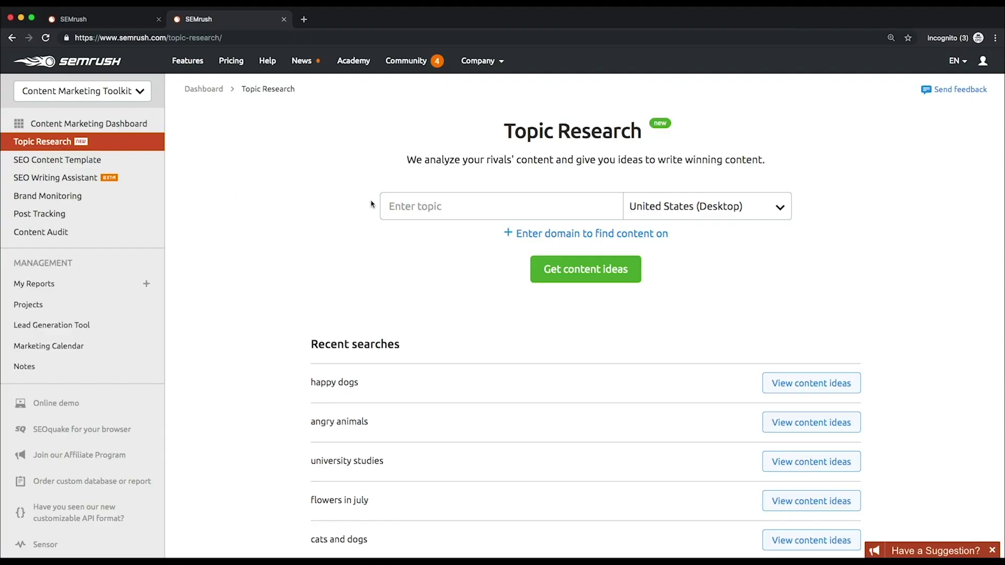
# Enter topic 'digital marketing', set location to United States, and add domain forbes.com
pyautogui.click(408, 207)
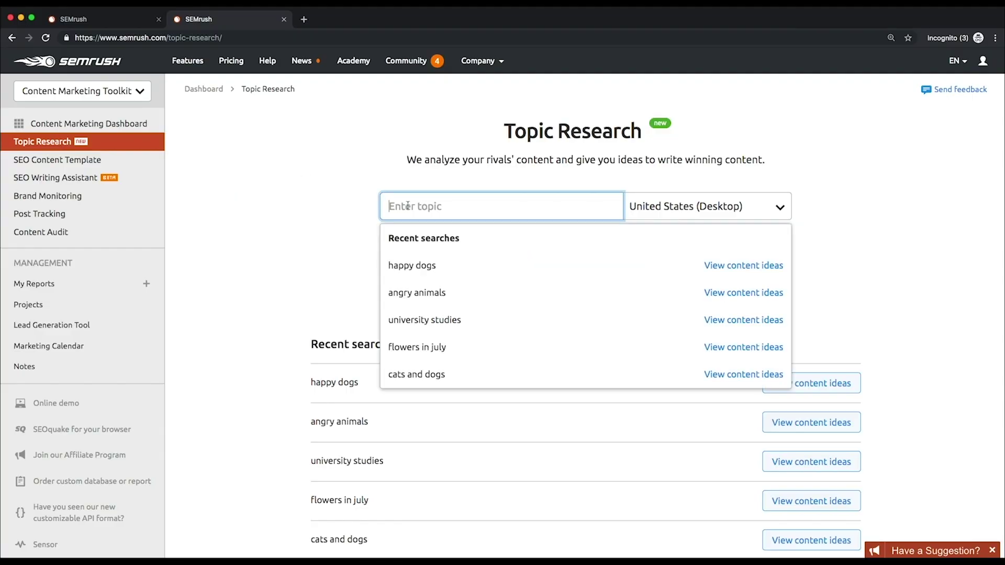
pyautogui.write('digit')
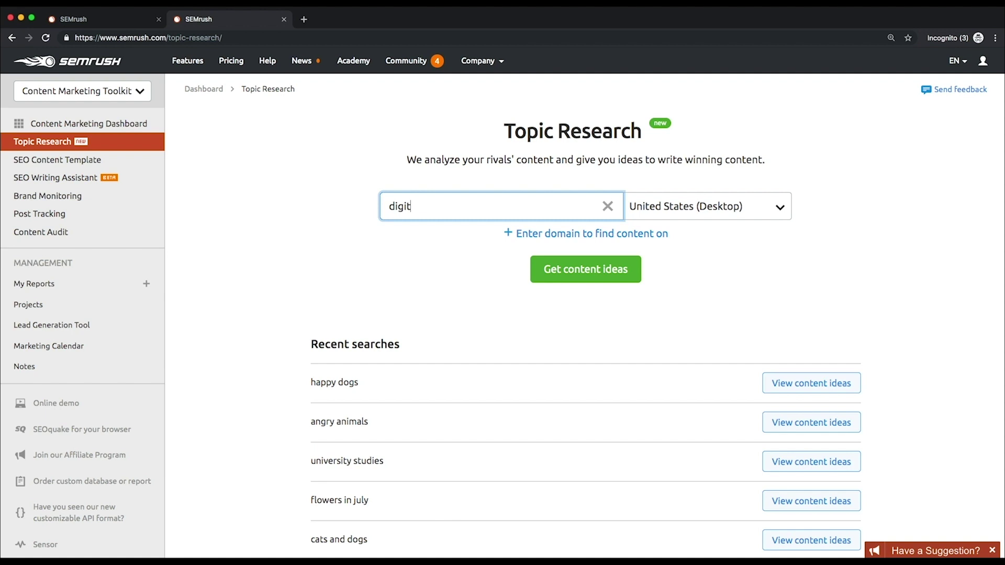
pyautogui.write('al marketing')
pyautogui.click(680, 215)
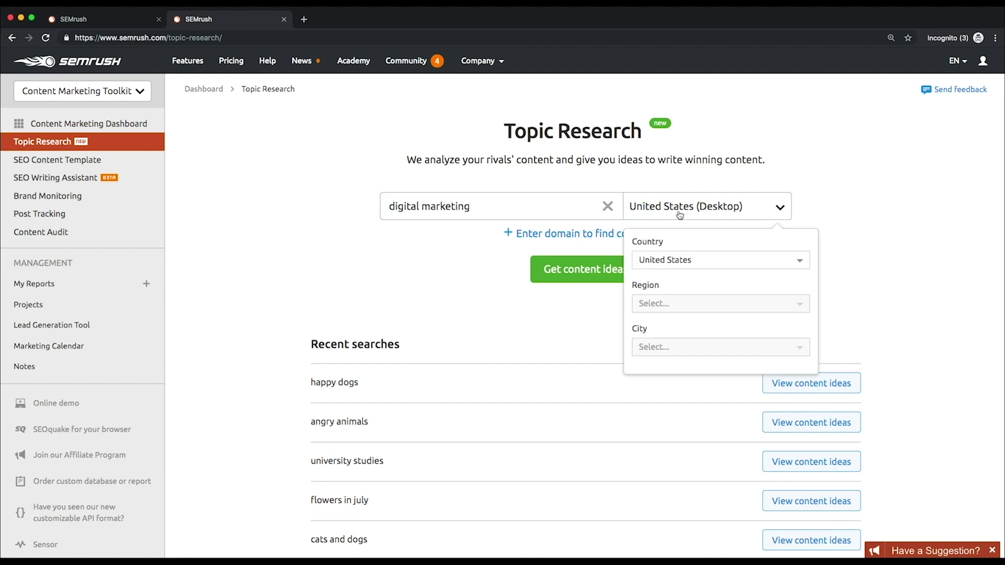
pyautogui.click(689, 261)
pyautogui.click(681, 283)
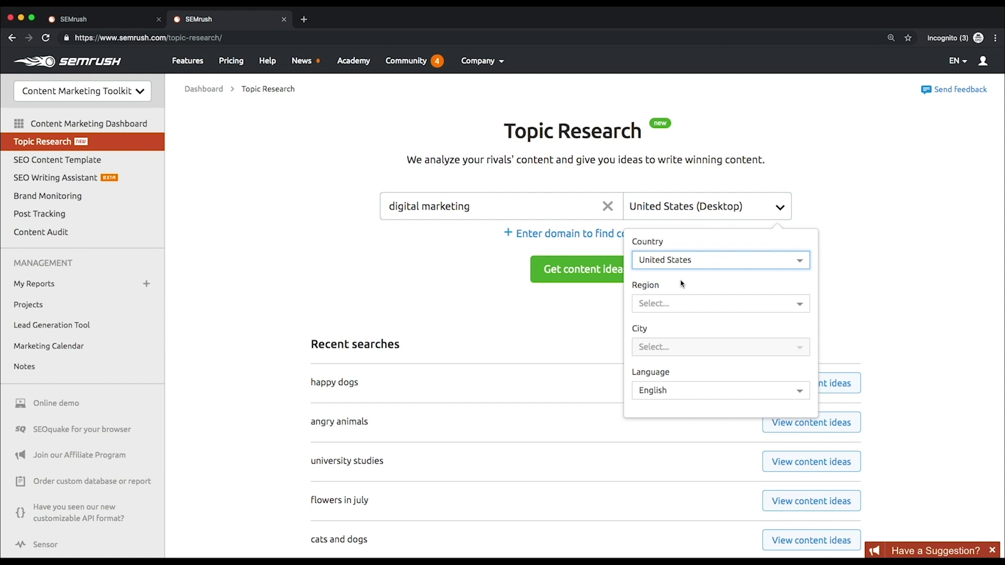
pyautogui.click(849, 252)
pyautogui.click(553, 234)
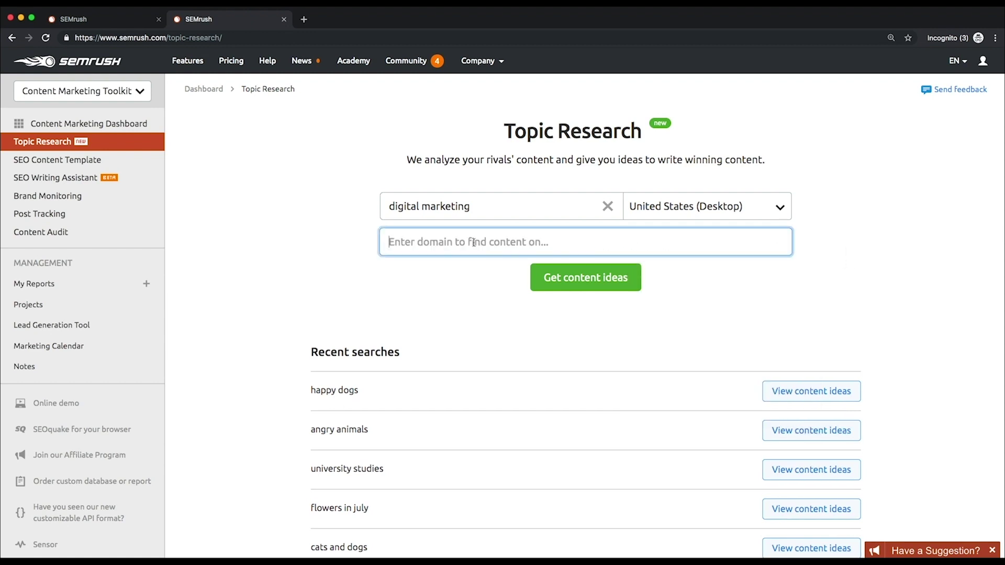
pyautogui.write('forbe')
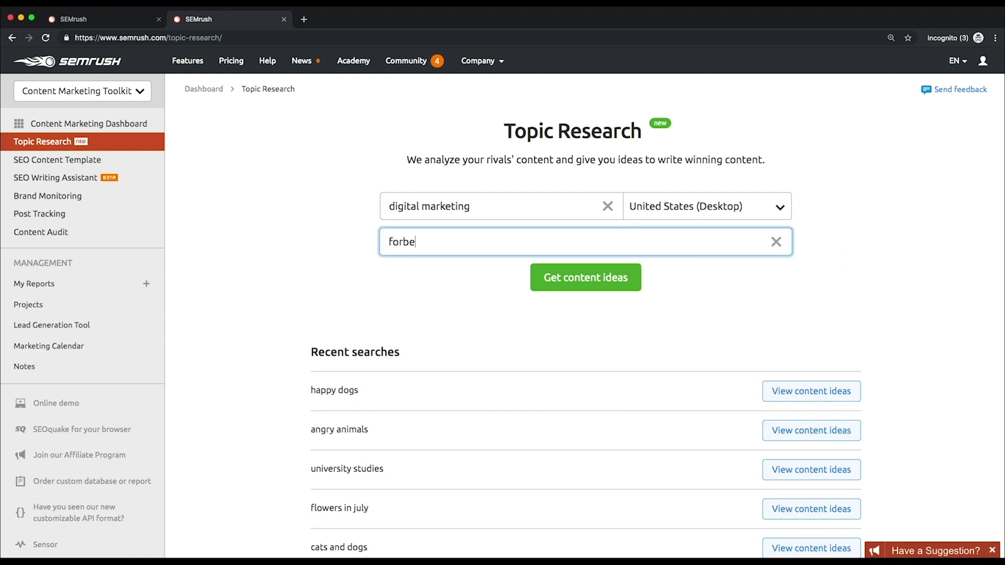
pyautogui.write('s.com')
# Run the search, check the topic prioritization options, and keep Trending subtopics first switched on
pyautogui.click(594, 286)
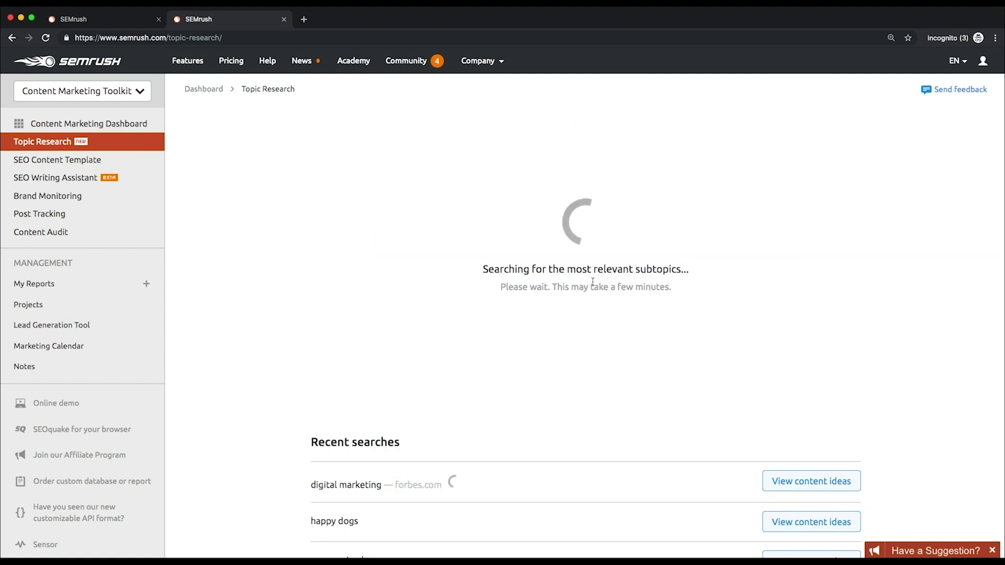
pyautogui.click(569, 251)
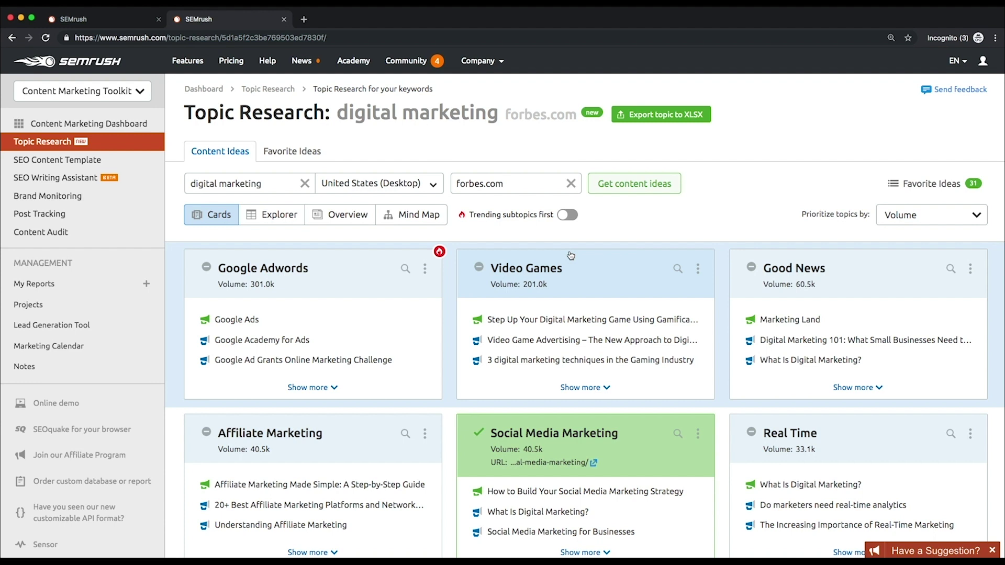
pyautogui.click(911, 222)
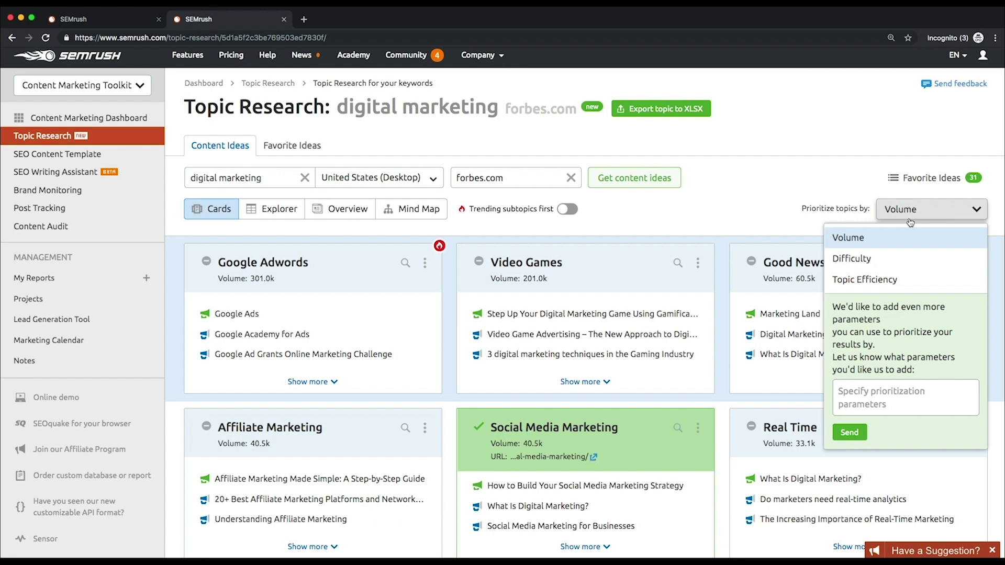
pyautogui.click(739, 209)
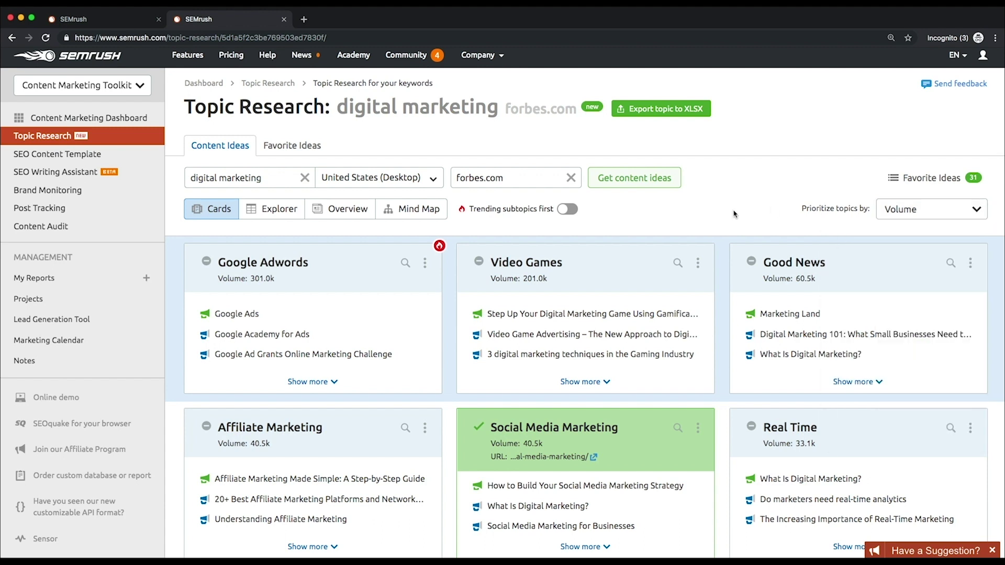
pyautogui.click(568, 210)
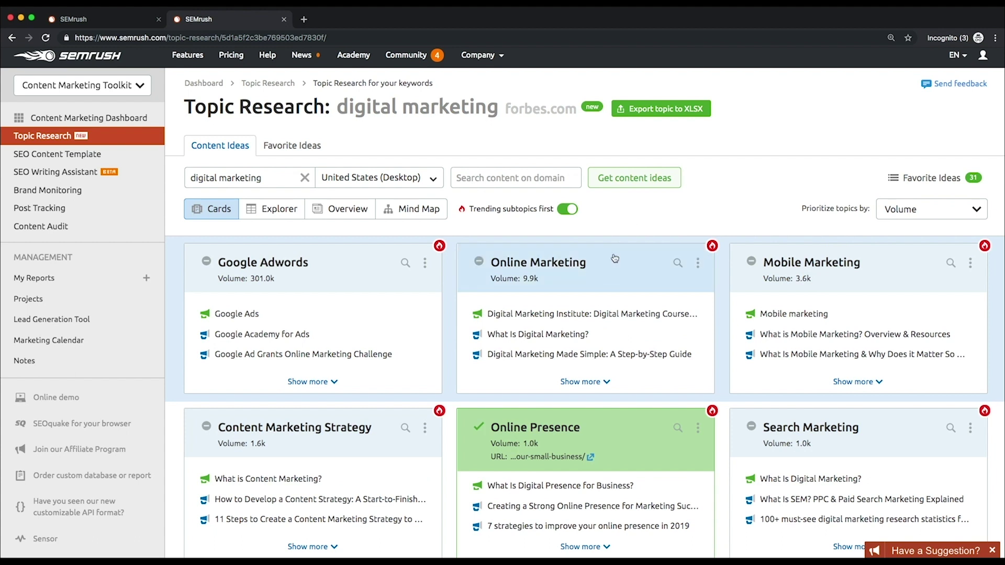
# Expand the Online Presence ideas and add its first two headlines to favorites
pyautogui.scroll(-5, 612, 263)
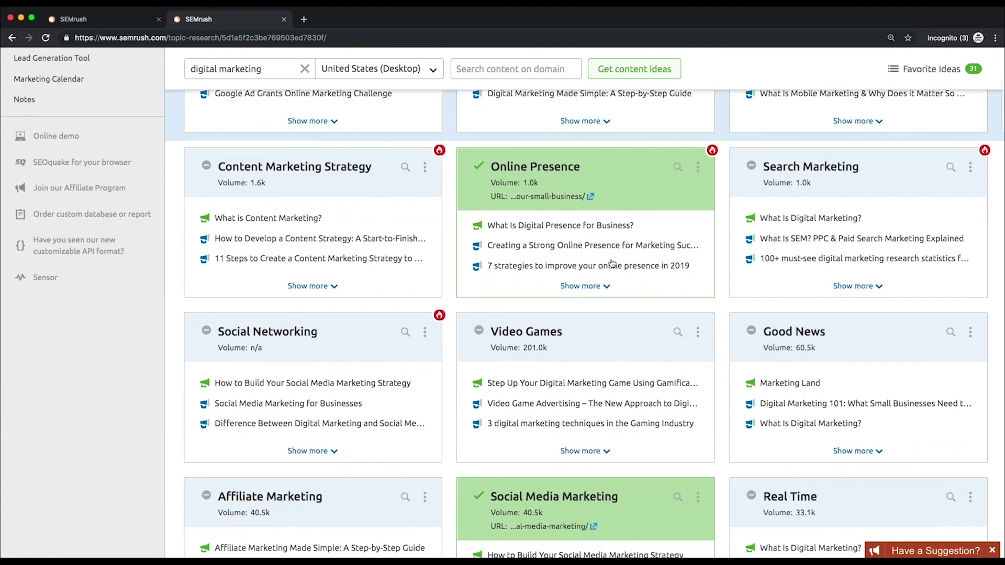
pyautogui.click(593, 287)
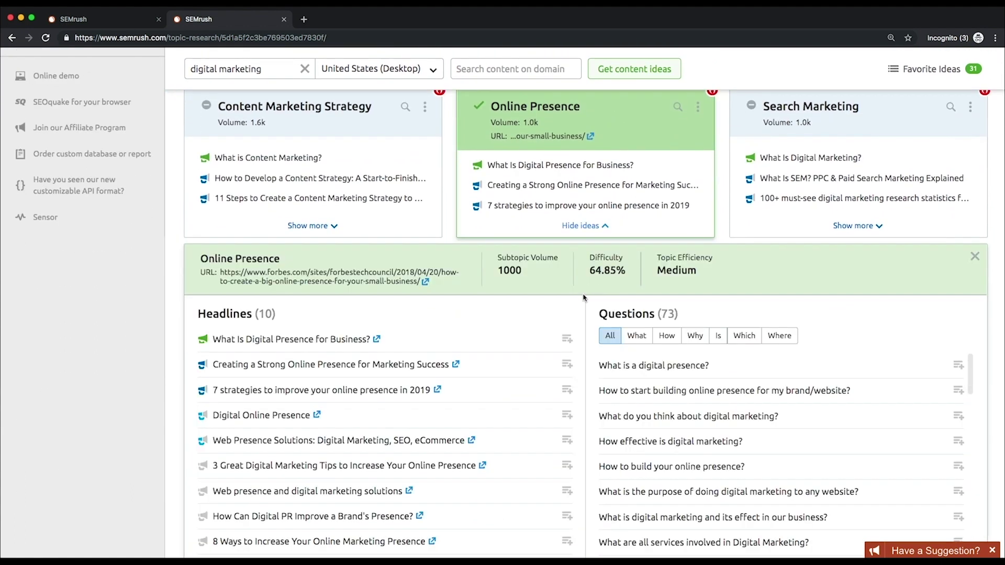
pyautogui.scroll(-3, 524, 315)
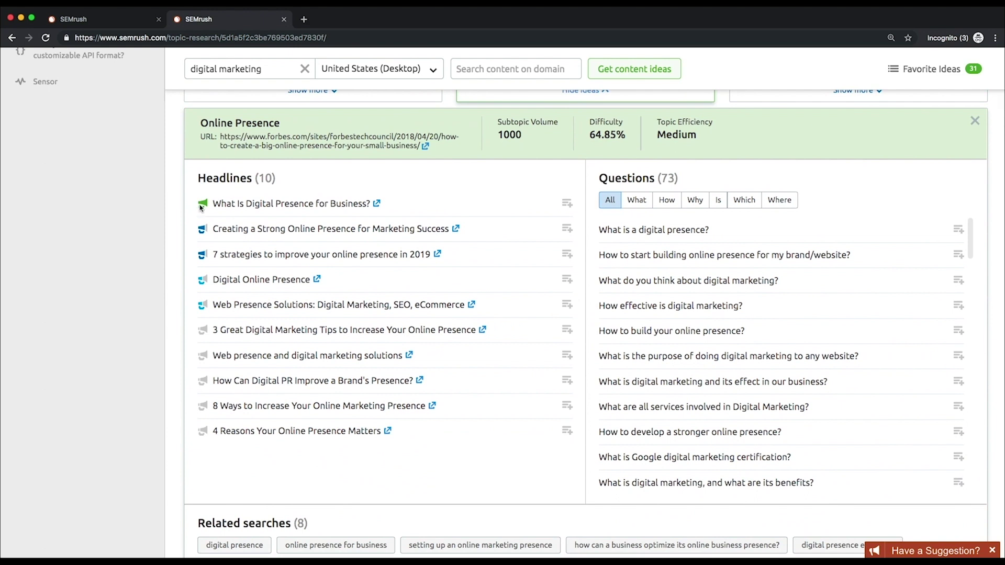
pyautogui.moveTo(204, 206)
pyautogui.click(567, 203)
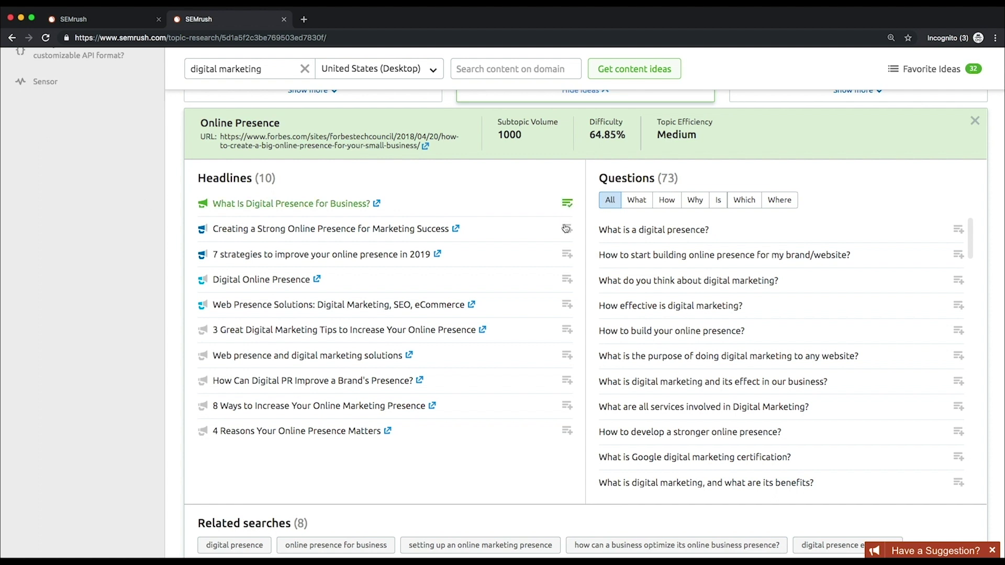
pyautogui.click(567, 228)
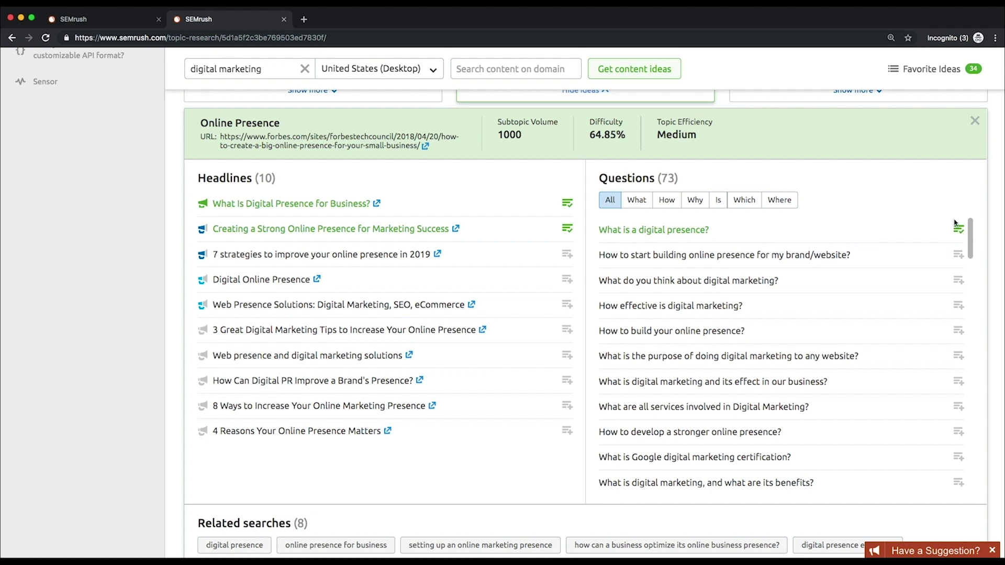
pyautogui.scroll(5, 925, 187)
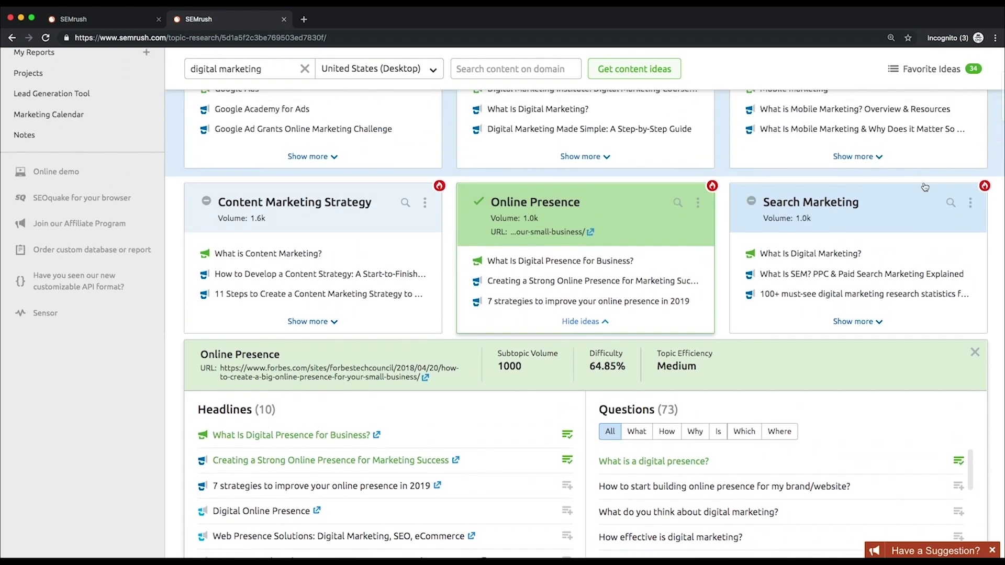
pyautogui.scroll(5, 925, 187)
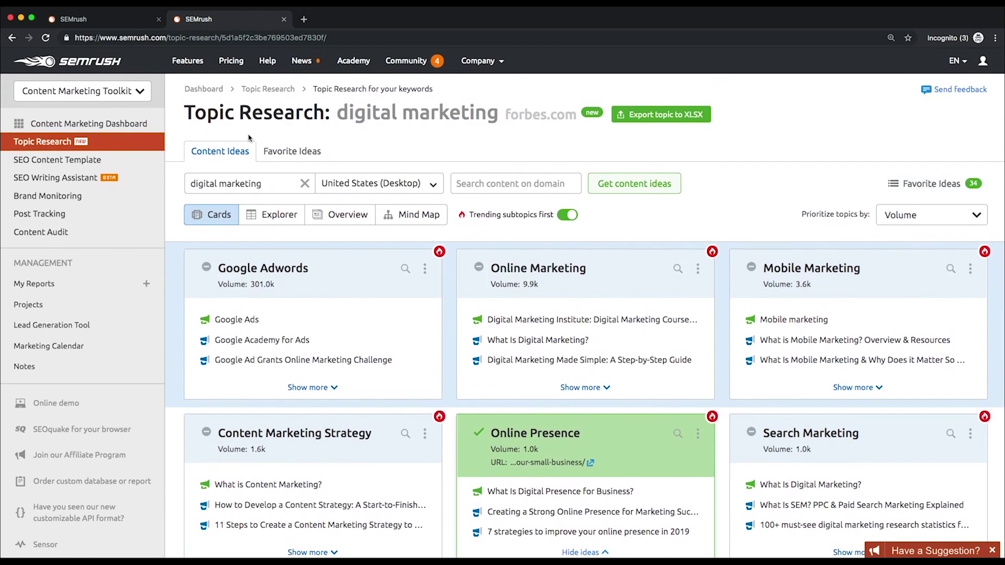
# Open the Favorite Ideas tab and scroll through the saved ideas
pyautogui.click(300, 153)
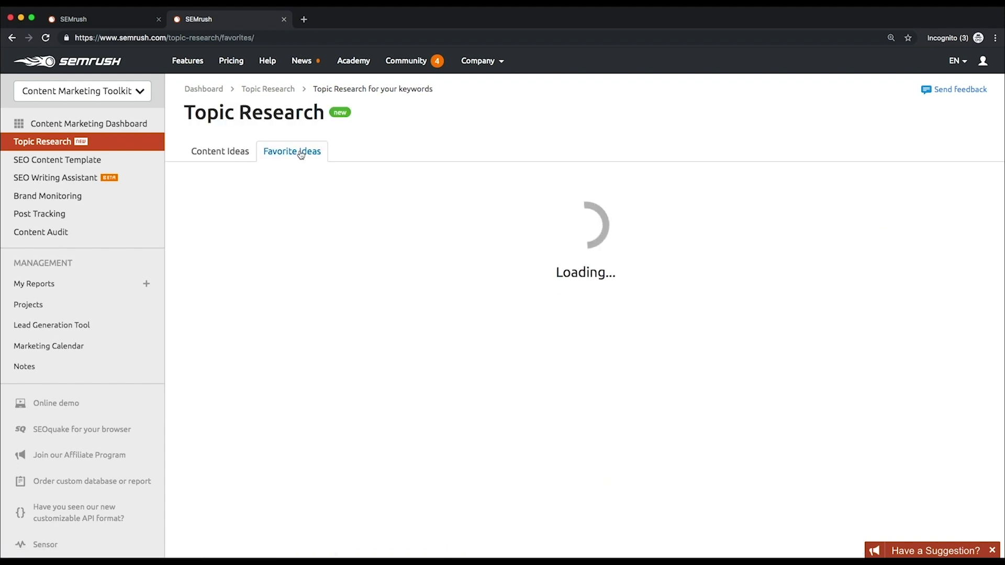
pyautogui.scroll(-20, 300, 153)
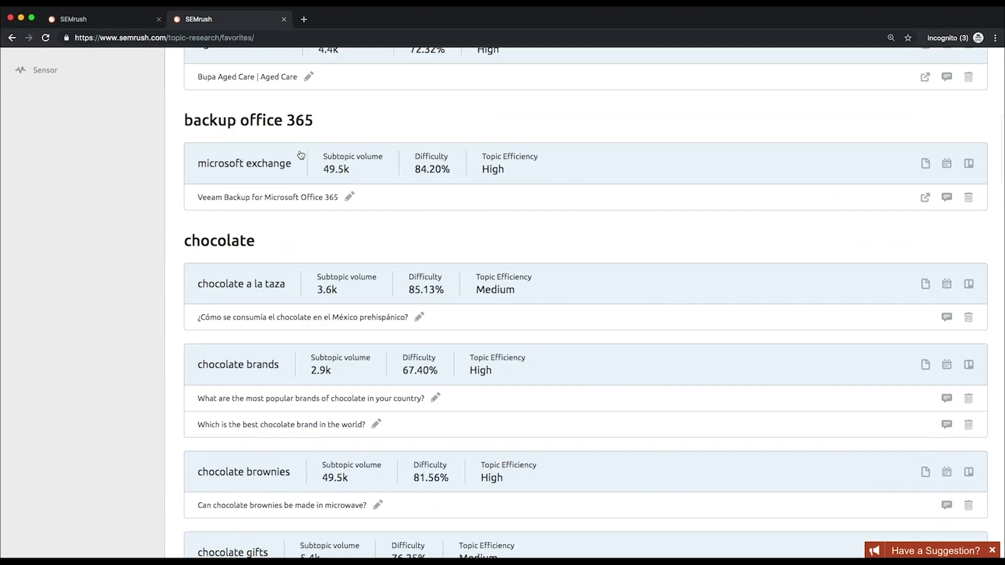
pyautogui.scroll(-1, 300, 153)
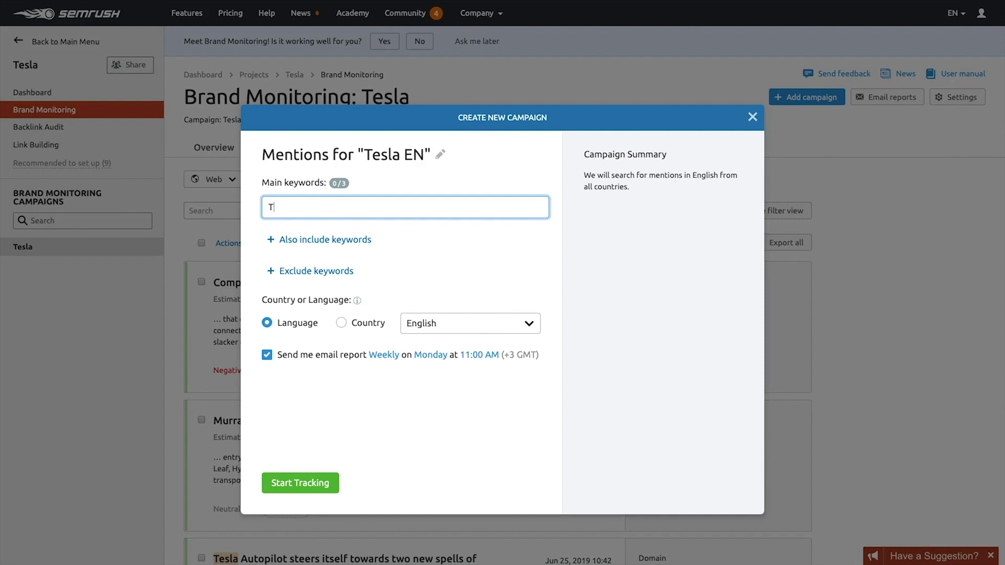
# Set Tesla and Elon Musk as main keywords, and include Model 3, Model Y and Roadster
pyautogui.press('Return')
pyautogui.write('Elon')
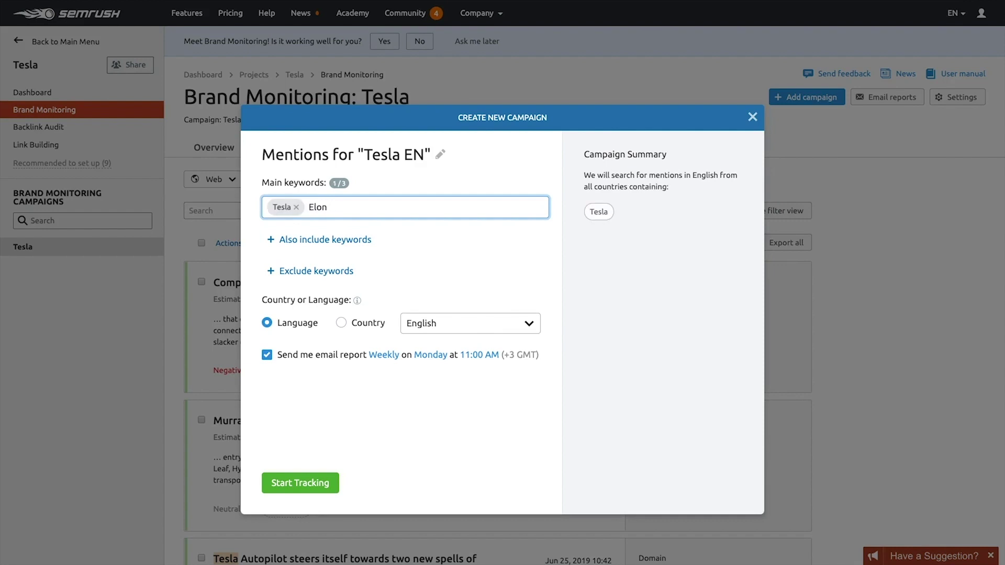
pyautogui.write(' Musk')
pyautogui.press('Return')
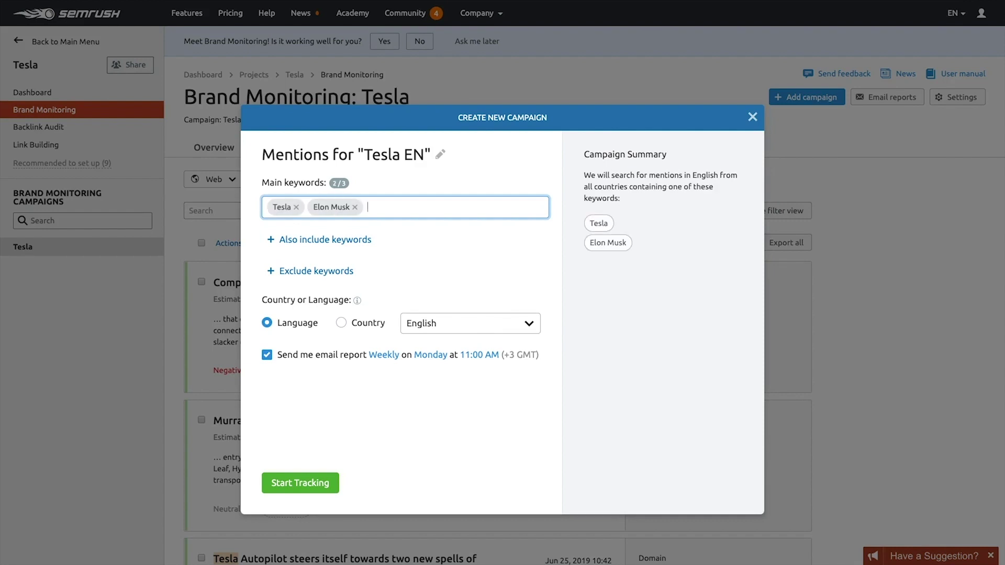
pyautogui.click(297, 233)
pyautogui.write('Model 3')
pyautogui.press('Return')
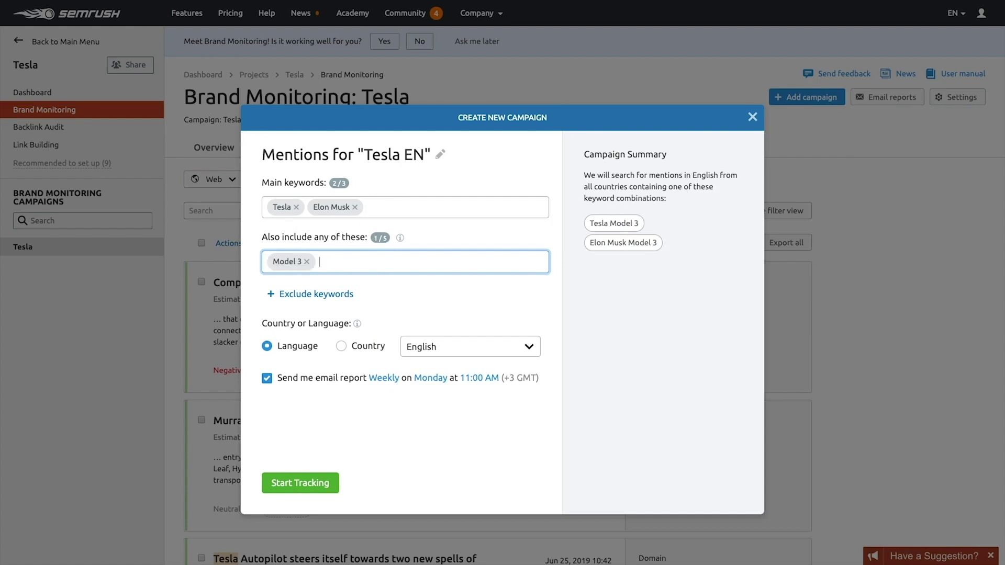
pyautogui.write('Model Y')
pyautogui.press('Return')
pyautogui.write('Roadster')
pyautogui.press('Return')
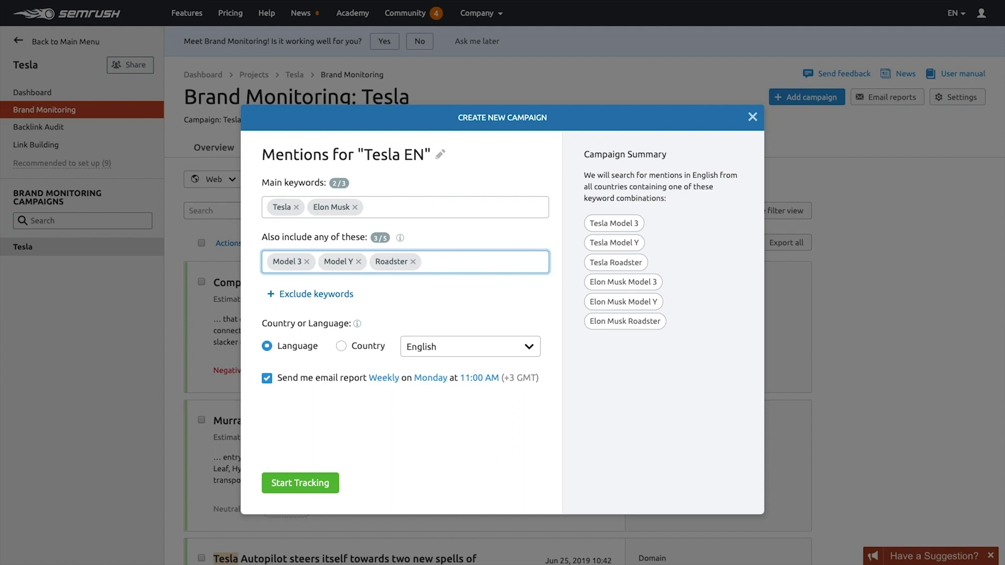
# Exclude Nicola, add and then remove Semi, and drop Elon Musk from the main keywords
pyautogui.click(297, 293)
pyautogui.write('Nicola')
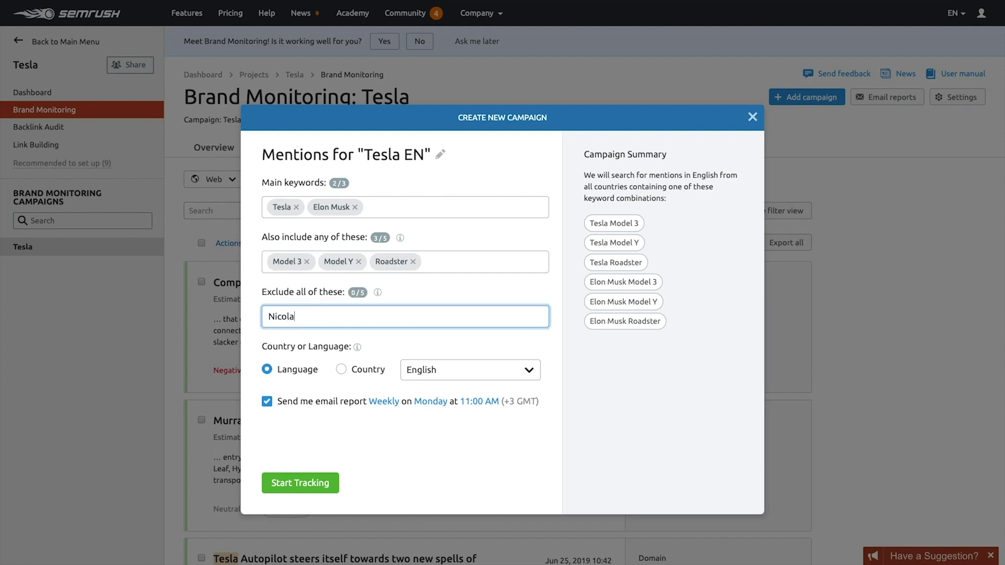
pyautogui.press('Return')
pyautogui.click(452, 264)
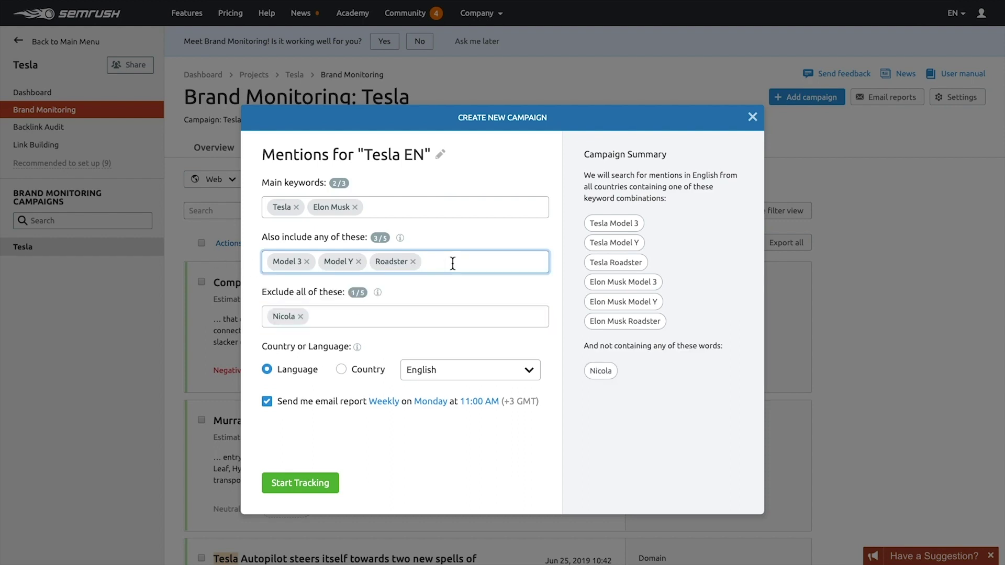
pyautogui.write('Semi')
pyautogui.press('Return')
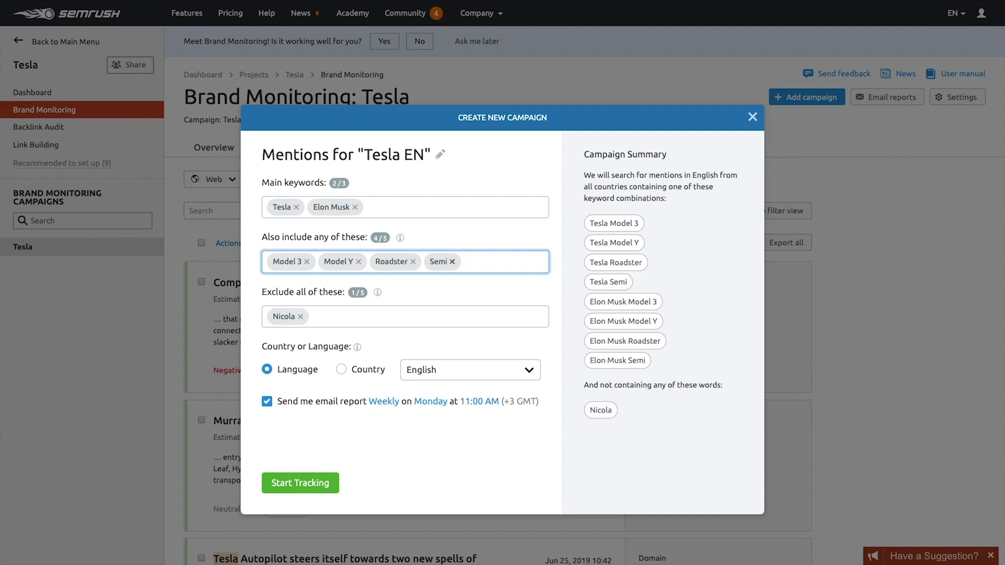
pyautogui.click(453, 261)
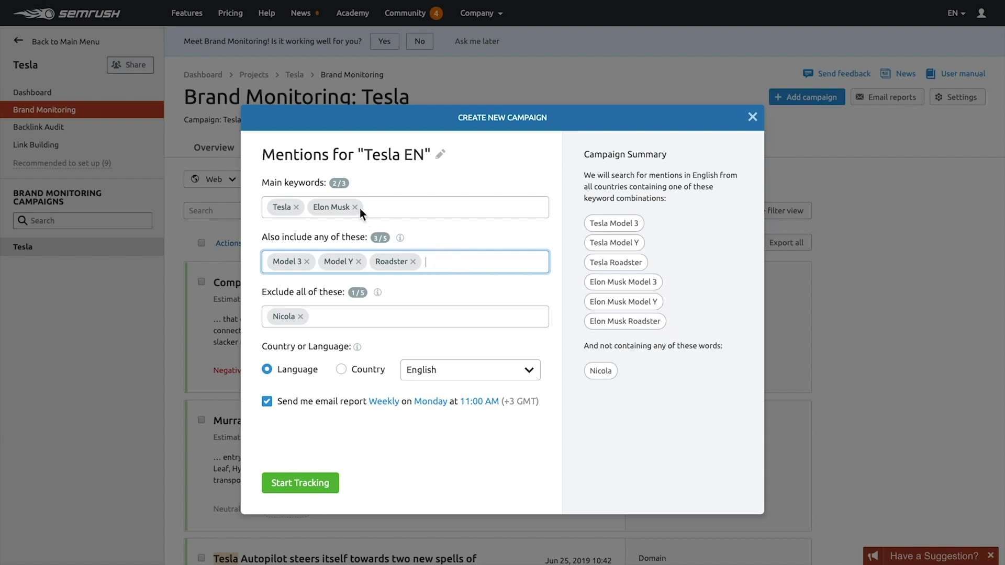
pyautogui.click(354, 207)
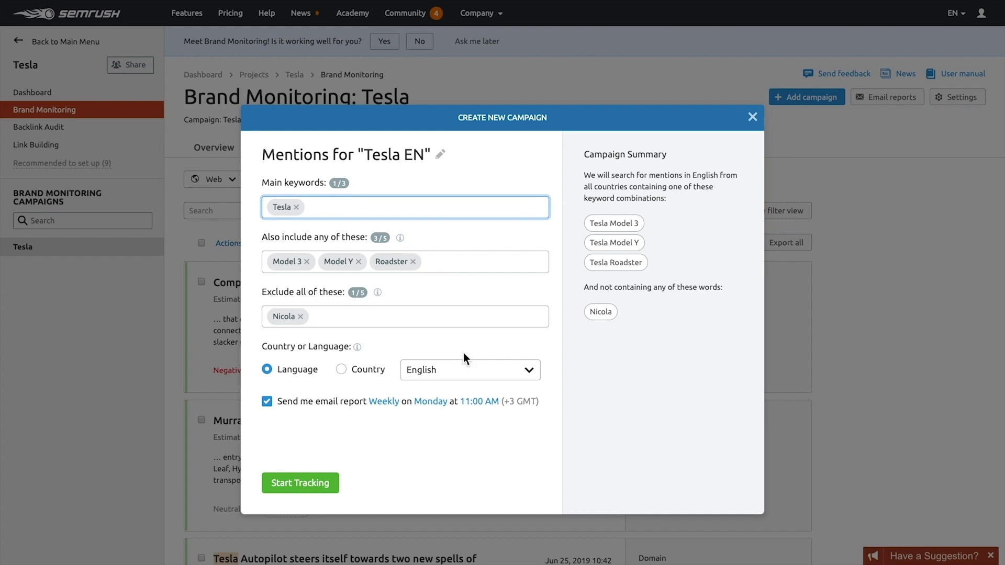
# Target the United States, rename the campaign to Tesla US, and start tracking
pyautogui.click(375, 373)
pyautogui.click(443, 374)
pyautogui.click(443, 373)
pyautogui.click(438, 156)
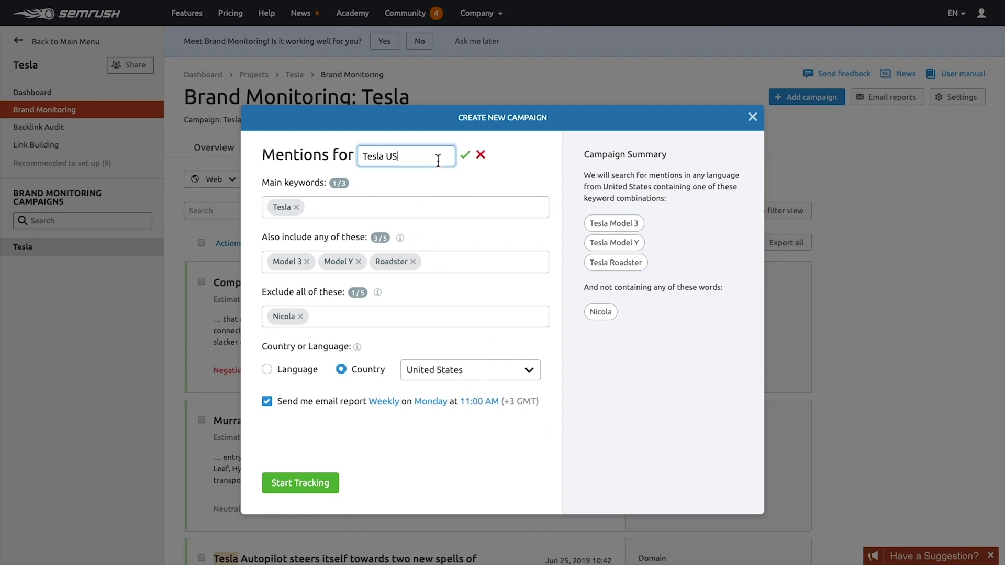
pyautogui.click(465, 154)
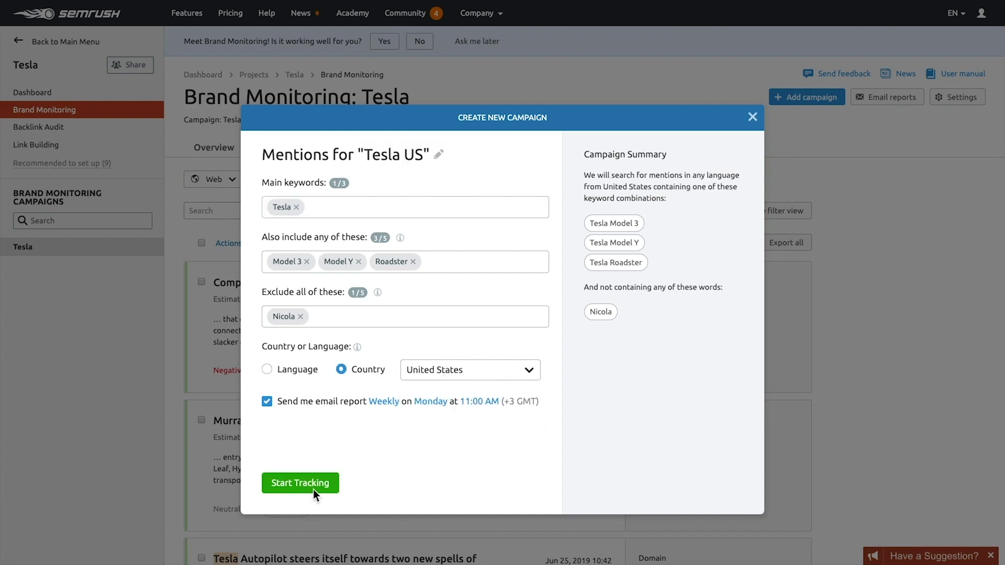
pyautogui.click(300, 483)
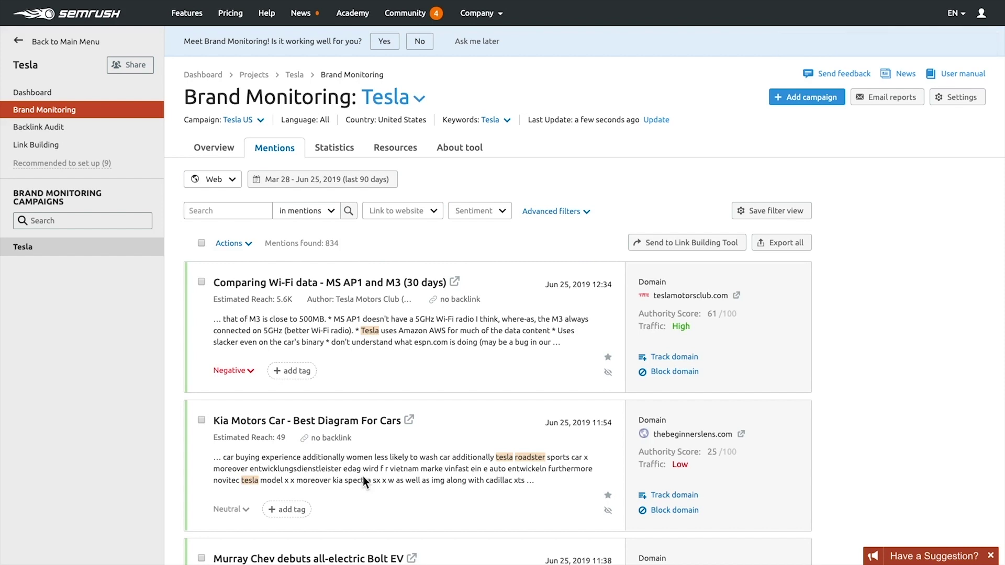
pyautogui.click(576, 217)
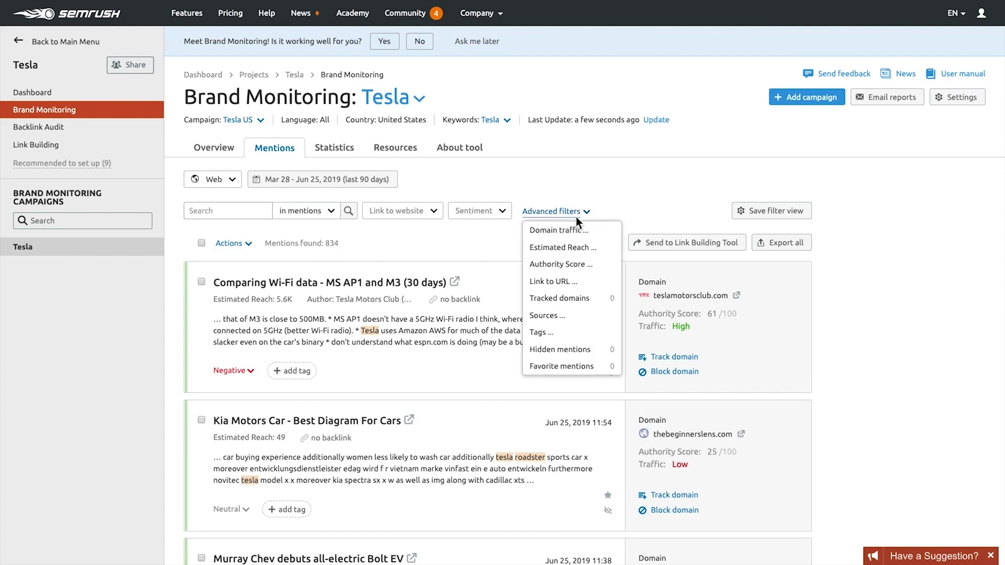
pyautogui.click(573, 228)
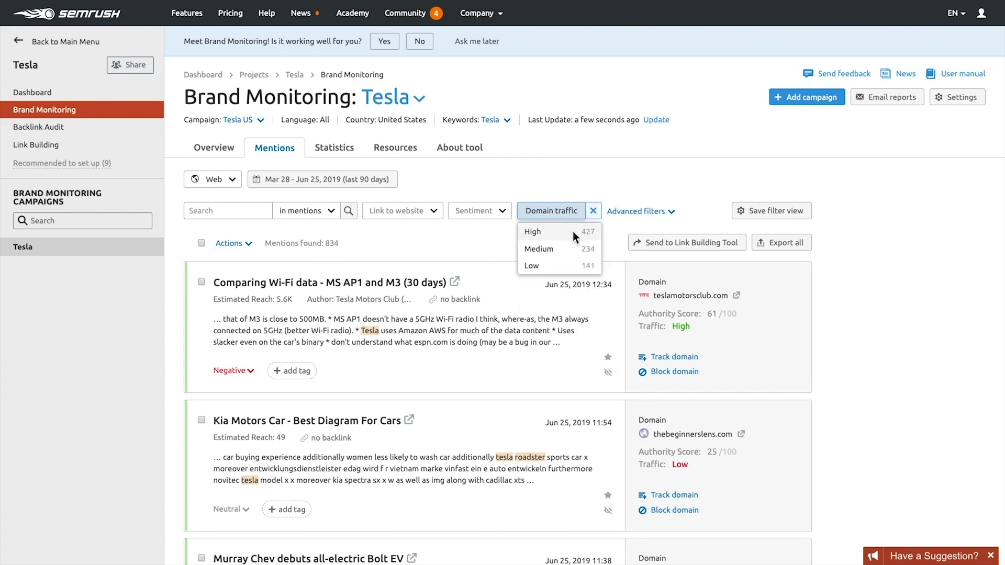
pyautogui.click(573, 232)
pyautogui.click(662, 212)
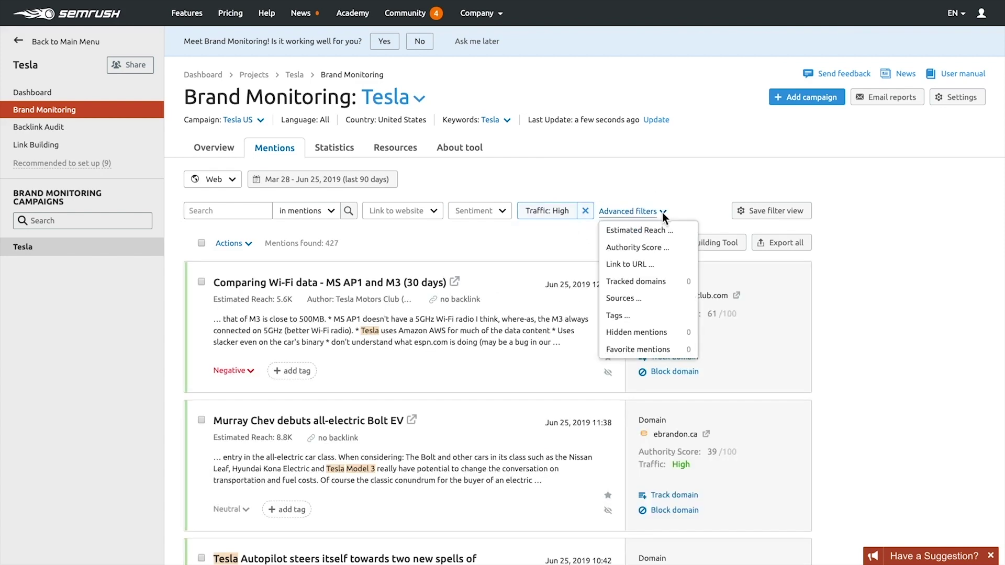
pyautogui.click(658, 225)
pyautogui.click(668, 248)
# Add an Authority Score 70+ filter and keep only mentions linking to tesla.com
pyautogui.click(247, 234)
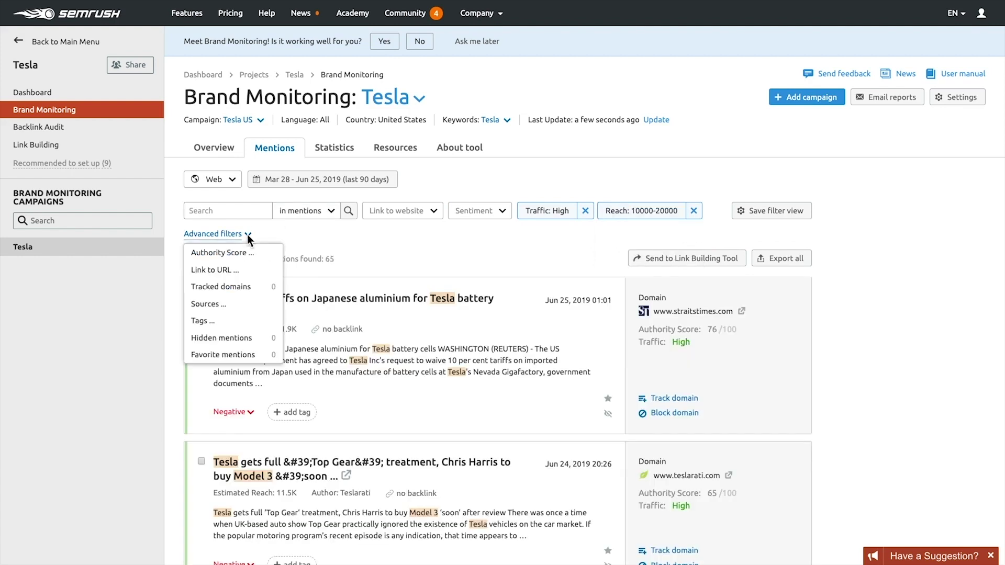
pyautogui.click(245, 252)
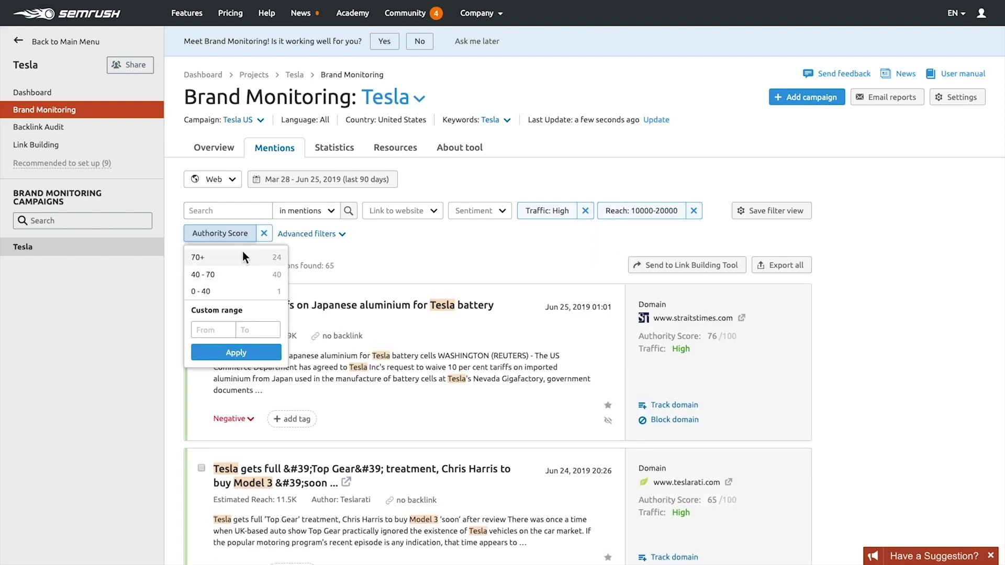
pyautogui.click(243, 252)
pyautogui.click(372, 234)
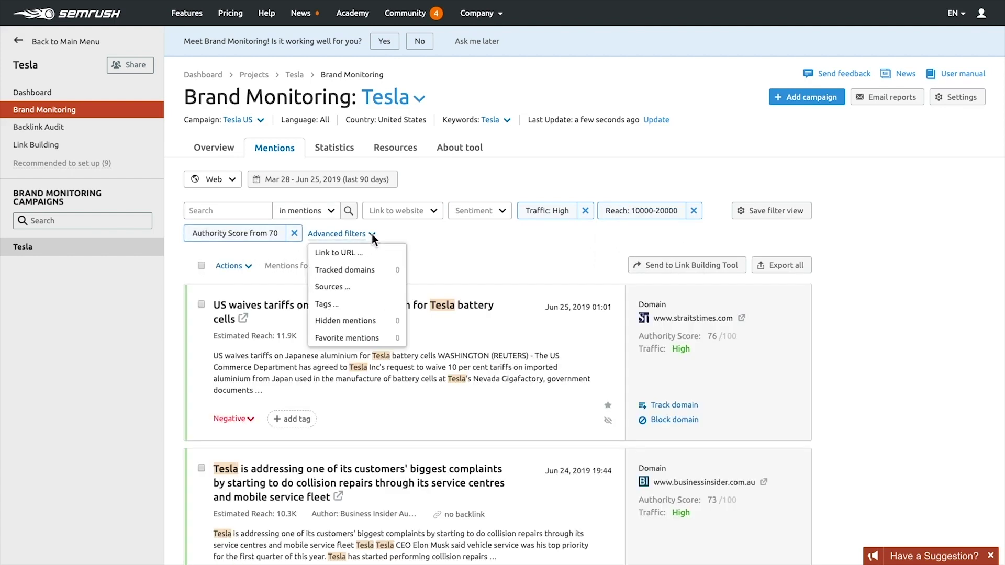
pyautogui.click(432, 213)
pyautogui.click(411, 267)
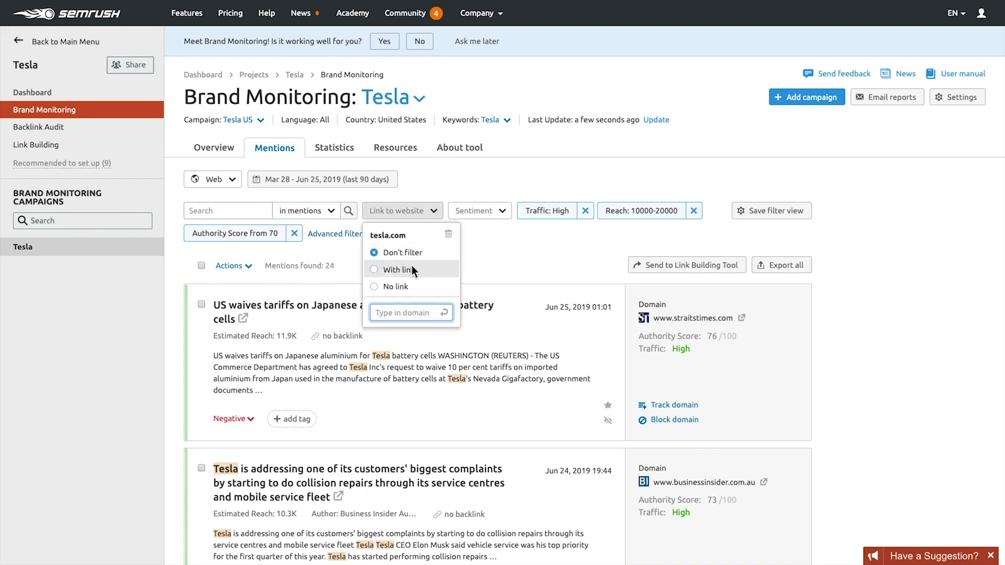
pyautogui.click(535, 268)
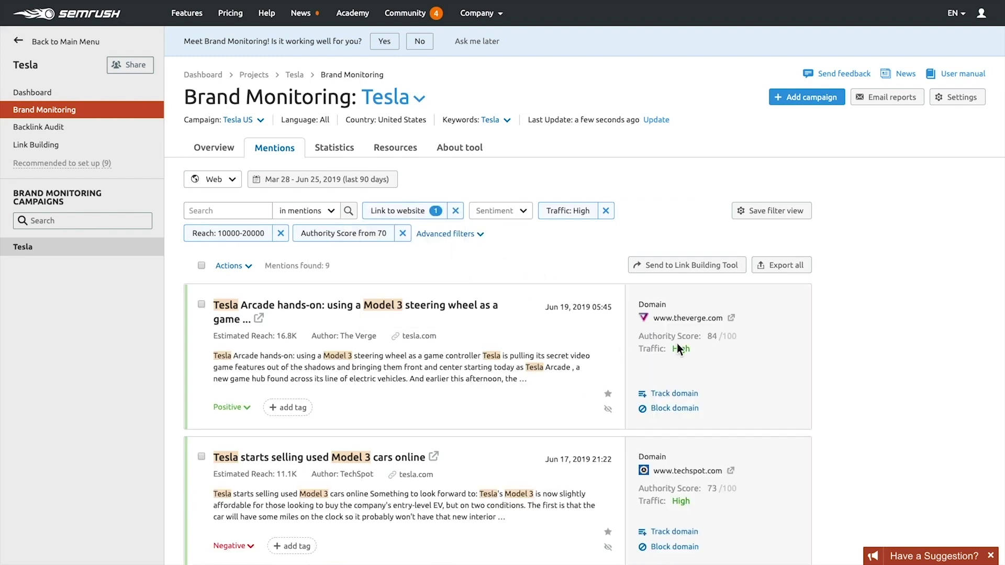
pyautogui.click(668, 394)
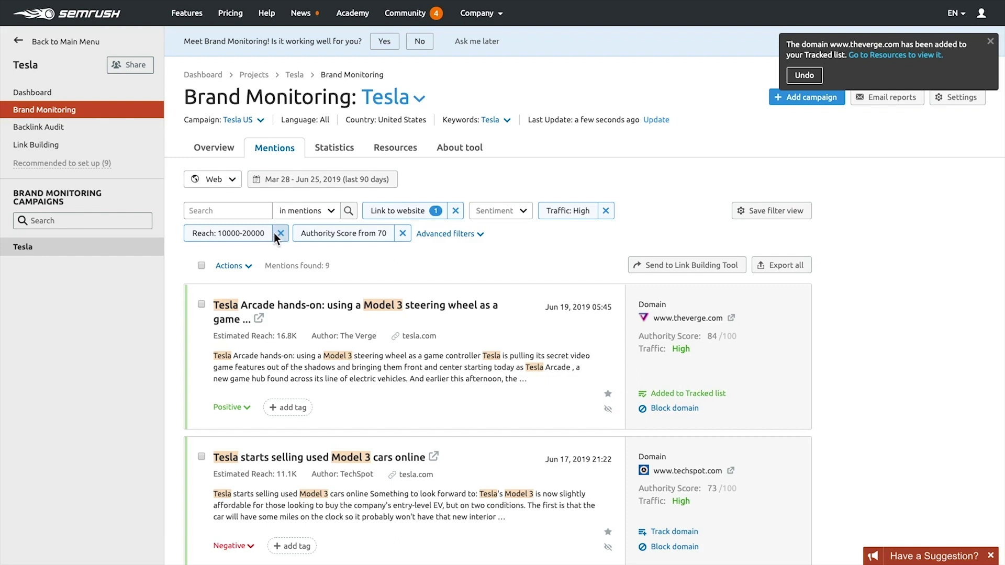
pyautogui.click(201, 265)
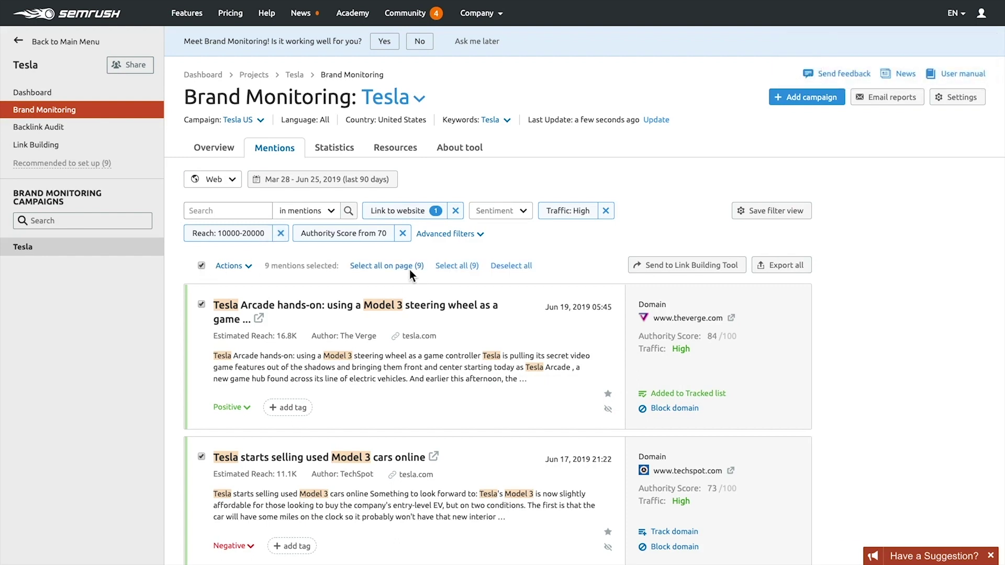
pyautogui.click(686, 266)
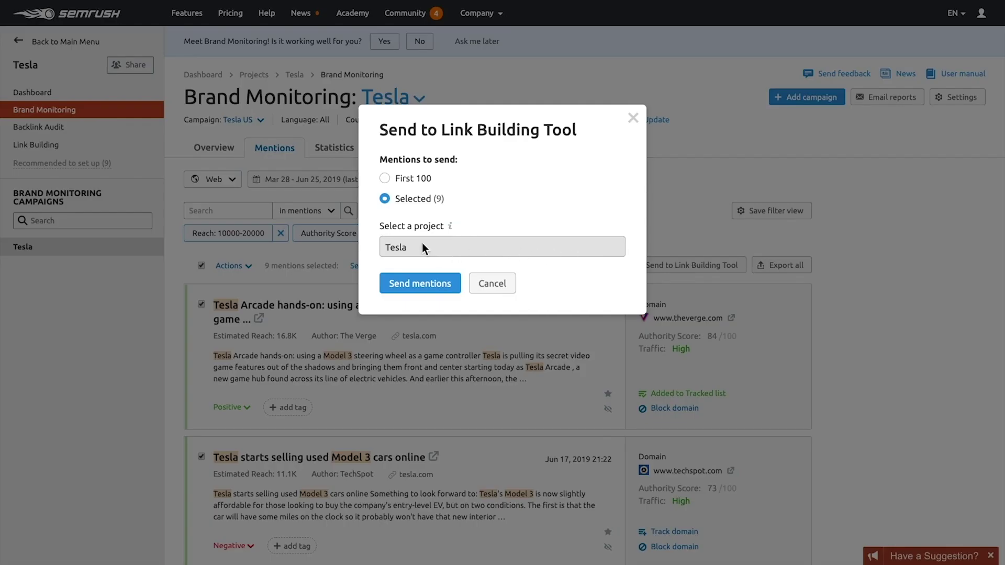